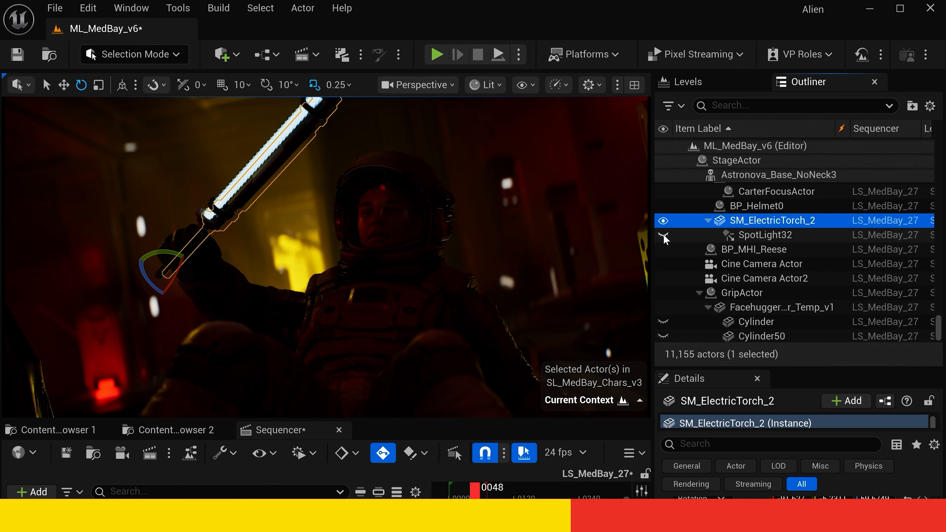
- Review the shot at frame 4 with viewport overlays toggled, and move the playhead to frame 36
drag(475, 489, 450, 498)
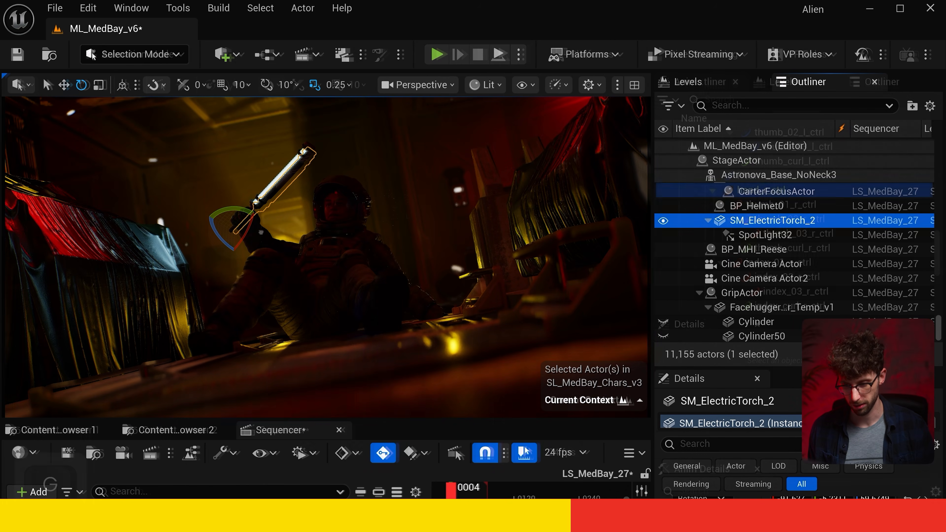
key(g)
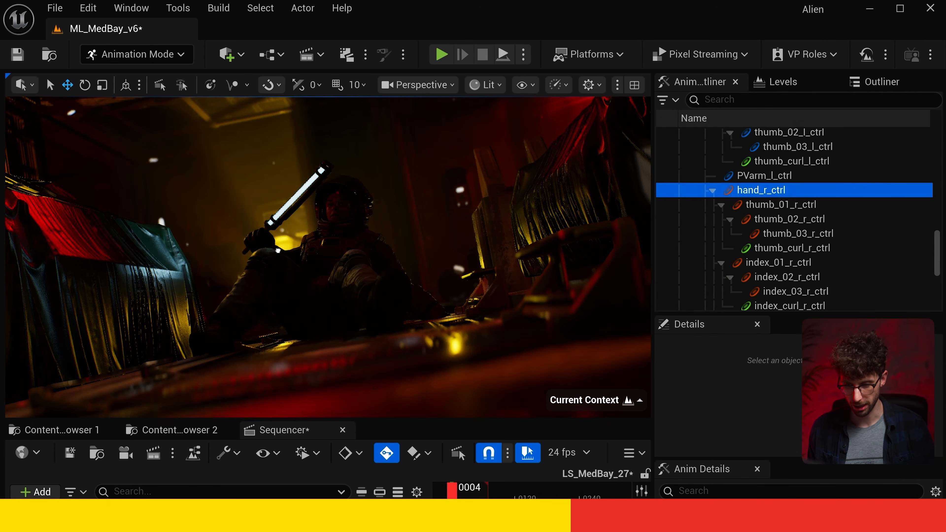
key(g)
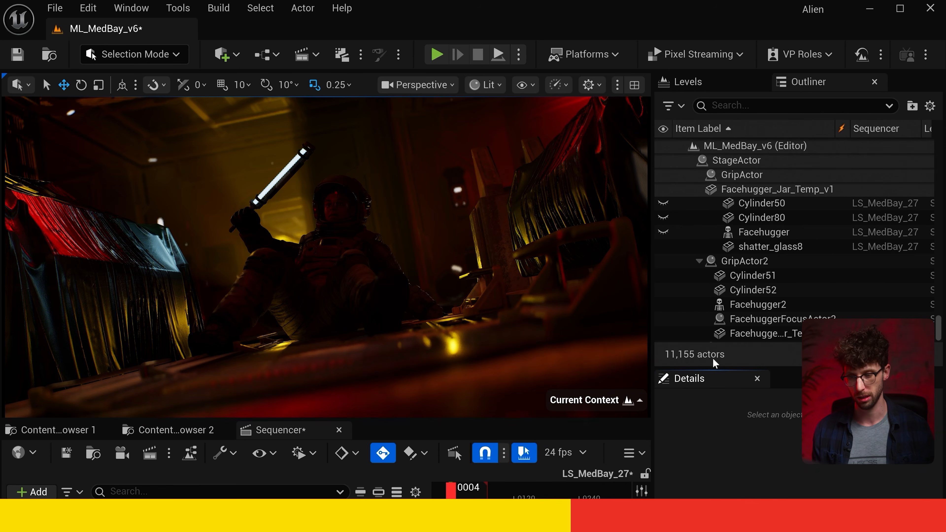
drag(451, 494, 468, 494)
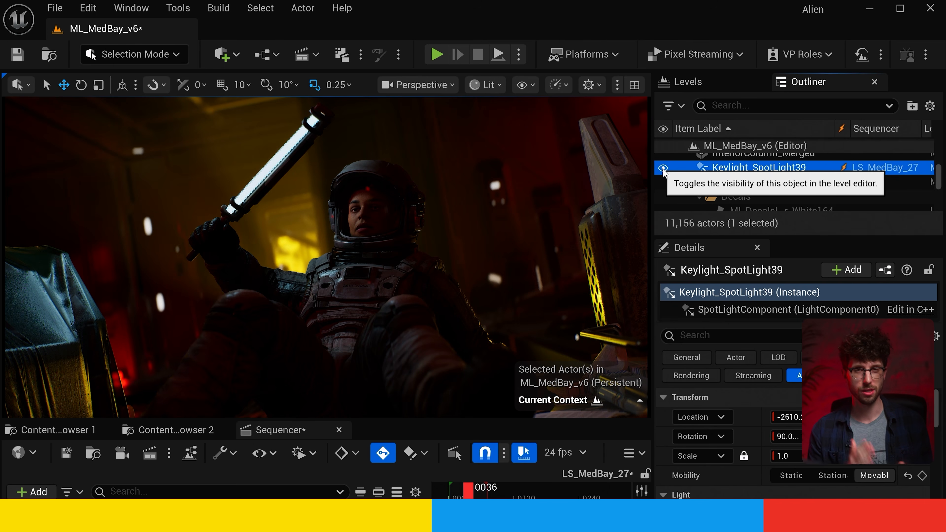
- Hide the key light Keylight_SpotLight39 in the level
click(663, 168)
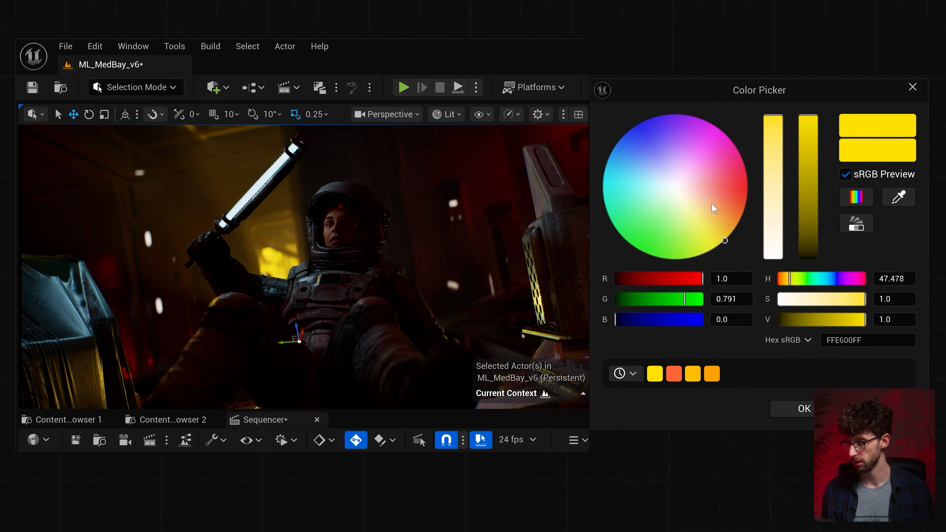
- Try cyan, red and a lemon yellow (FFF713FF) as the spotlight's light color, and look over the recently used colors
click(606, 163)
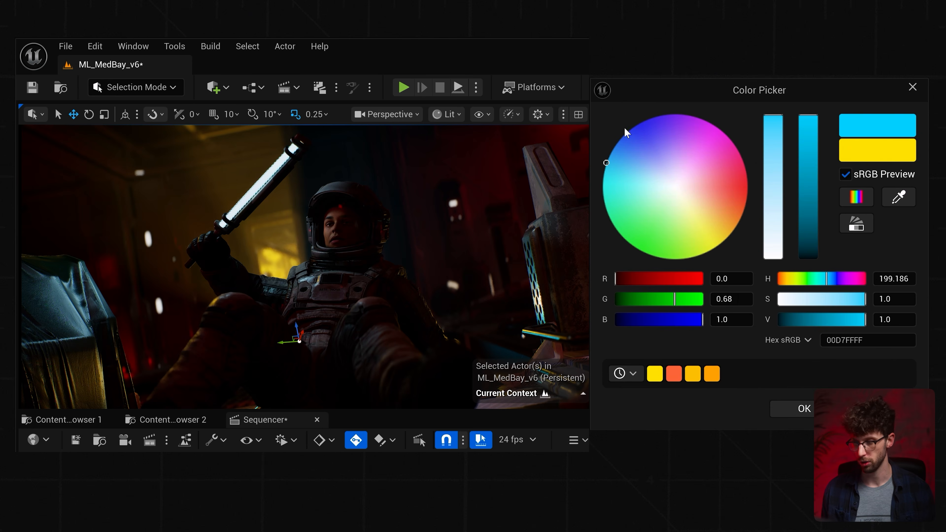
click(747, 187)
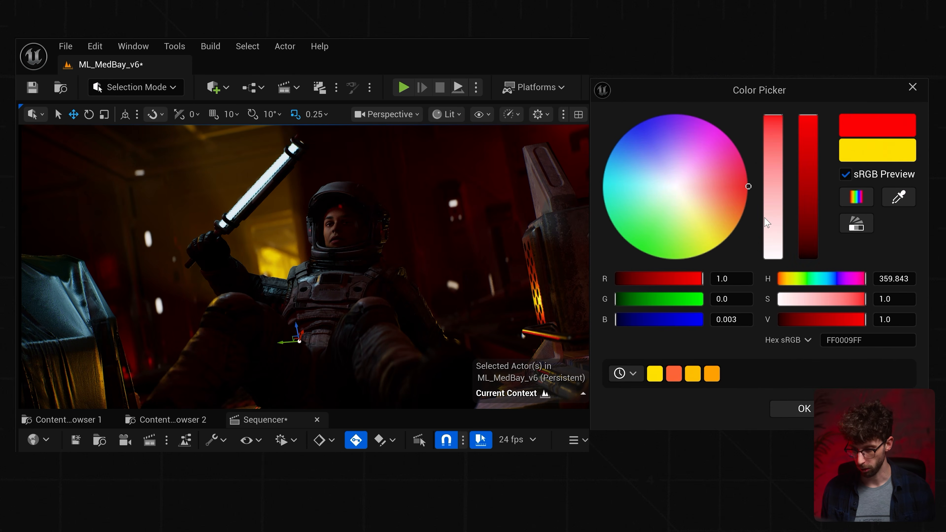
click(759, 215)
mouse_move(717, 256)
mouse_down()
mouse_move(729, 226)
mouse_move(689, 257)
mouse_move(720, 244)
mouse_move(741, 208)
mouse_move(703, 252)
mouse_move(714, 235)
mouse_move(722, 239)
mouse_move(716, 246)
mouse_up()
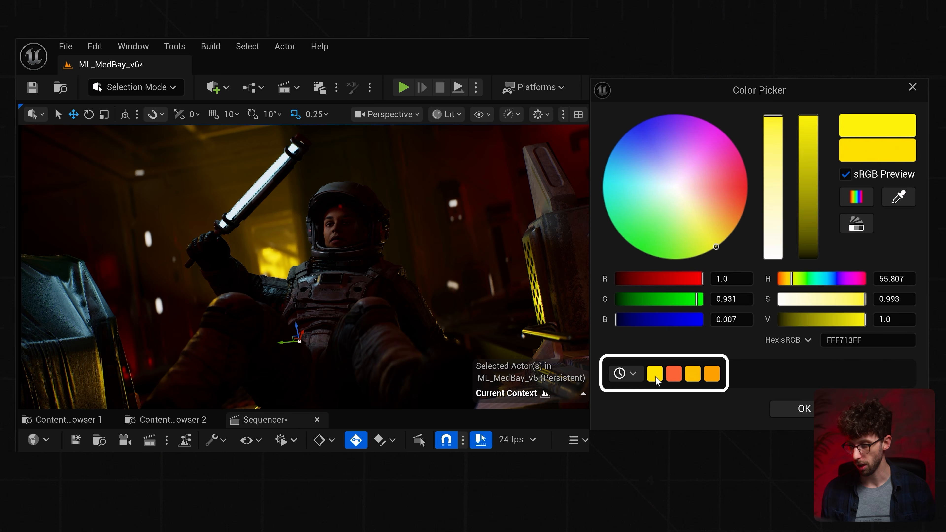
mouse_move(654, 375)
mouse_move(710, 378)
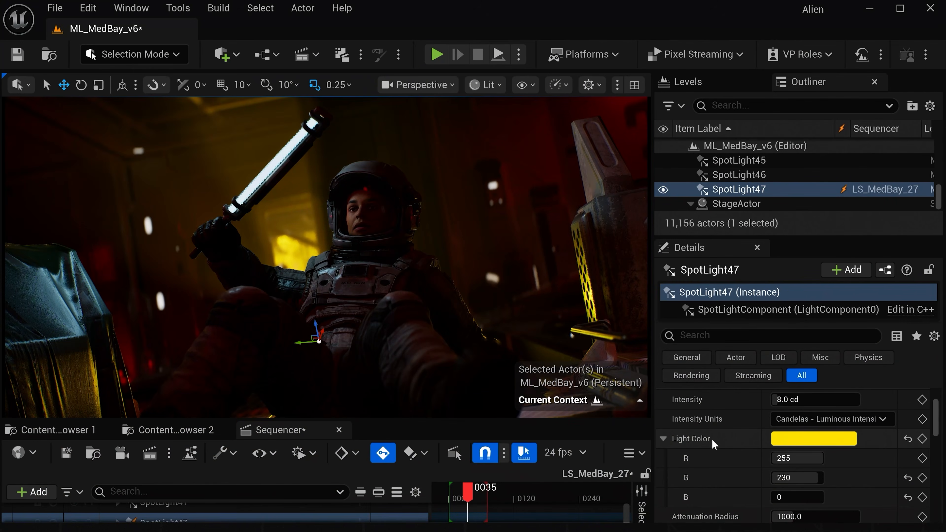
- Copy SpotLight47's light color and paste it onto the five spotlights SpotLight42 to SpotLight46
right_click(698, 438)
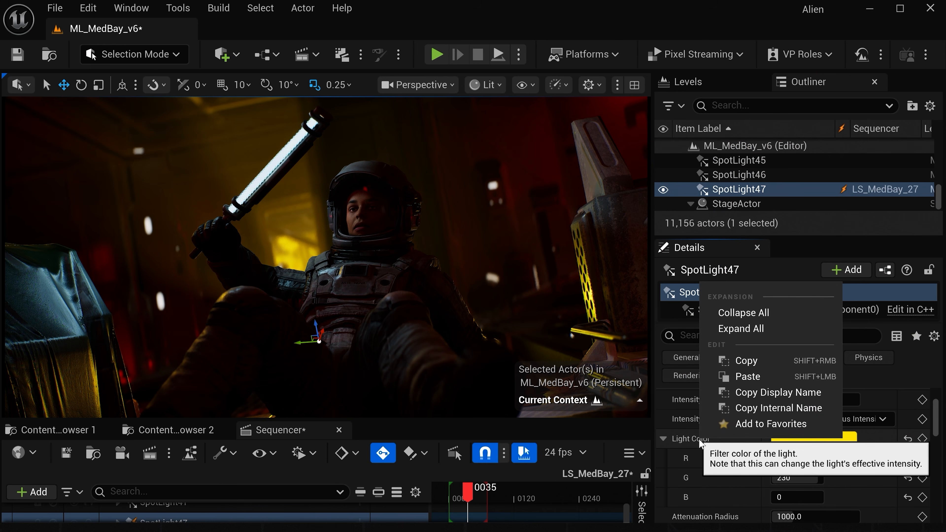
click(744, 361)
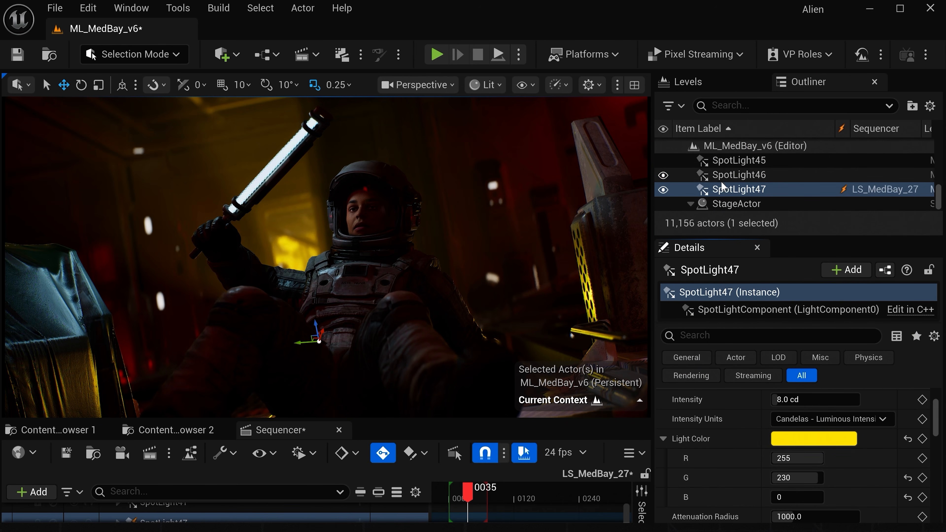
click(739, 174)
scroll(741, 170, up, 2)
shift+click(739, 164)
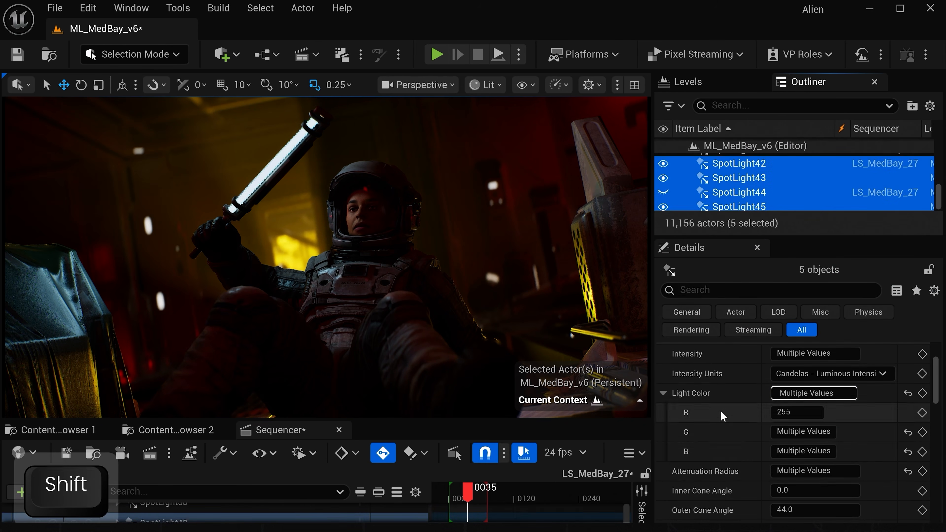
right_click(690, 392)
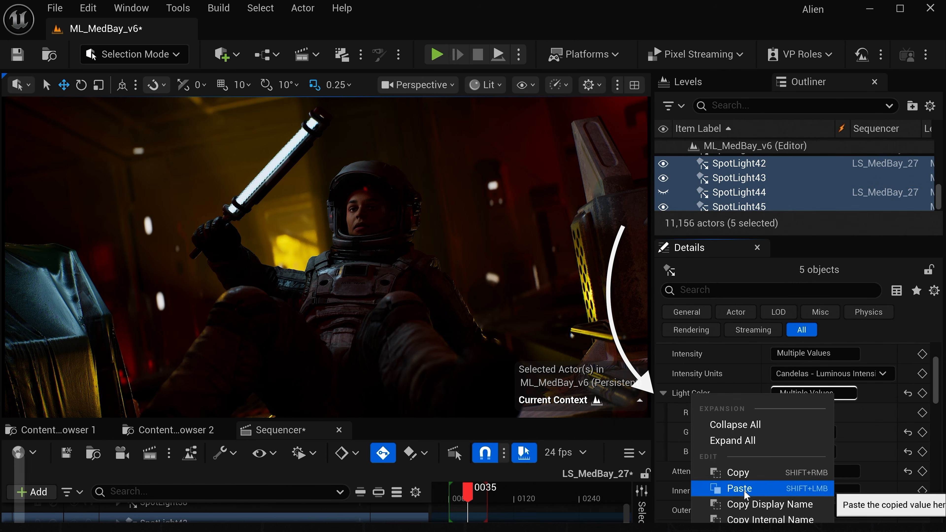
click(739, 489)
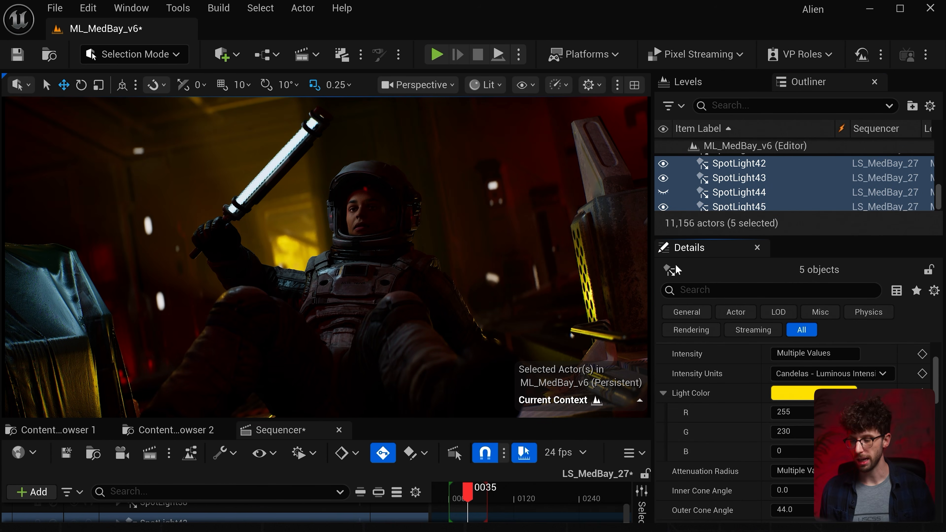
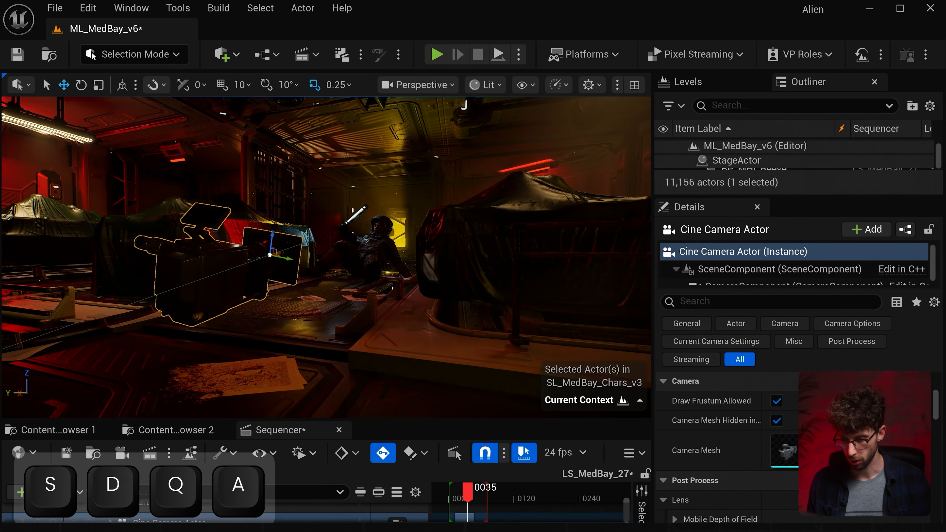
- Inspect the MedBay set from outside the shot camera and compare the volumetric spotlight SpotLight37's beam with the viewport overlays on and off
key(w)
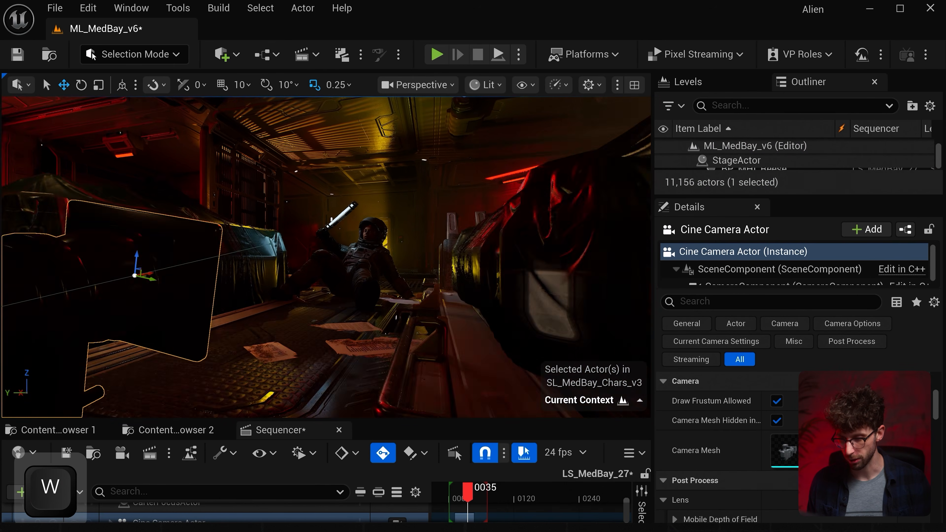
key(a)
key(e)
key(d)
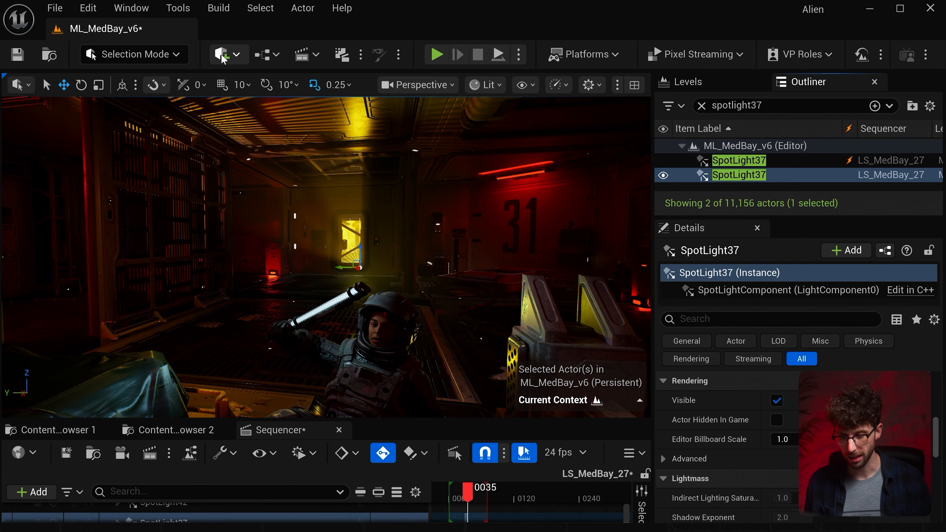
click(222, 54)
mouse_move(244, 223)
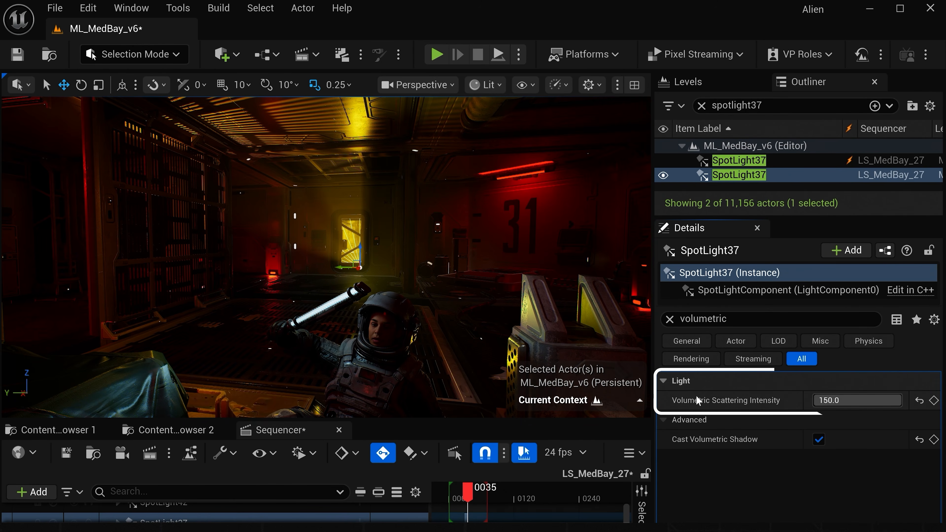
key(g)
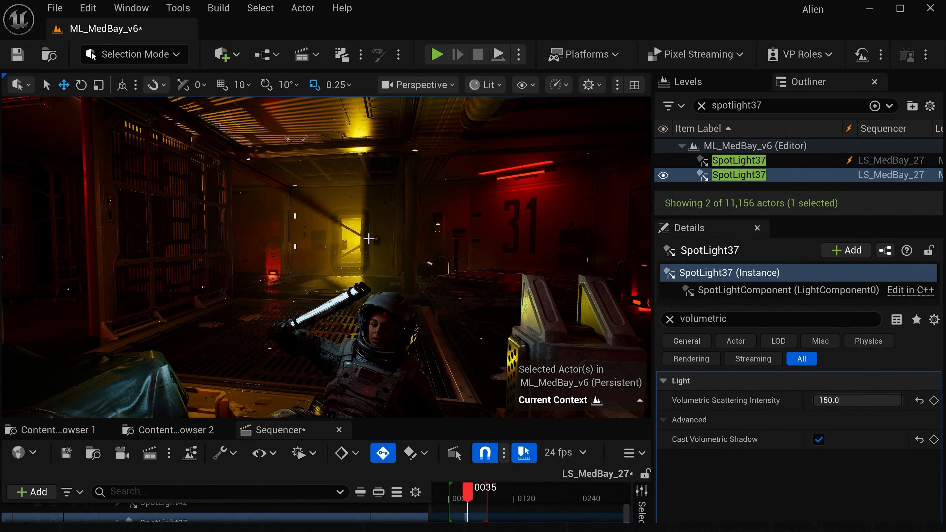
key(g)
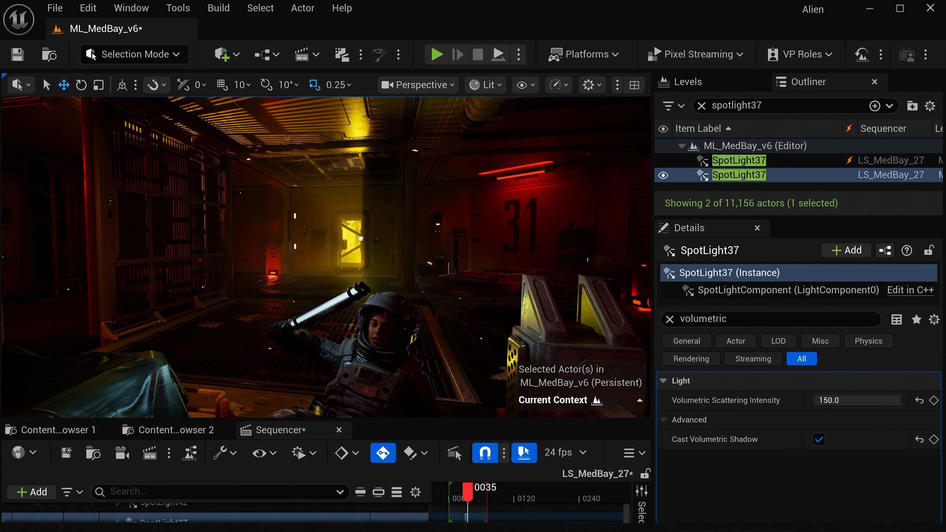
key(g)
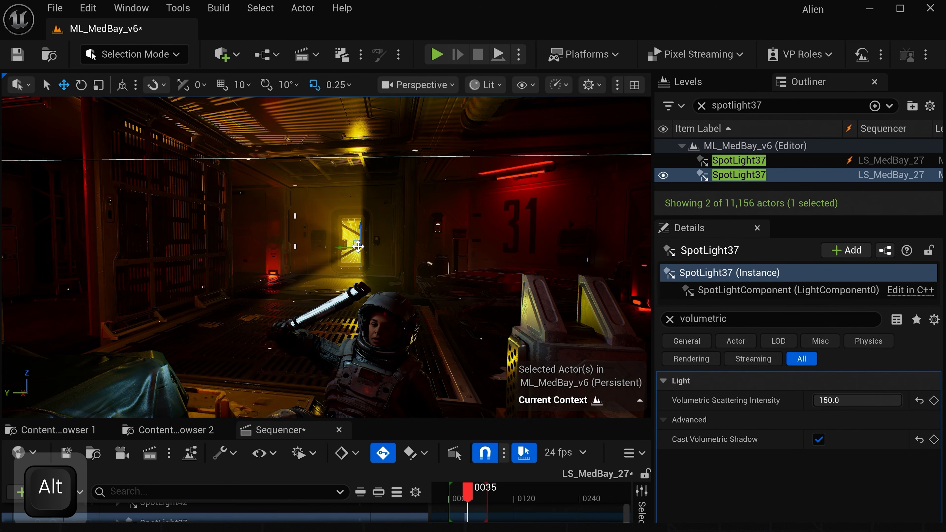
- Duplicate SpotLight37 beside the glowing doorway, return to the shot camera view, and set the copy's Volumetric Scattering Intensity to 5
alt+drag(356, 246, 381, 251)
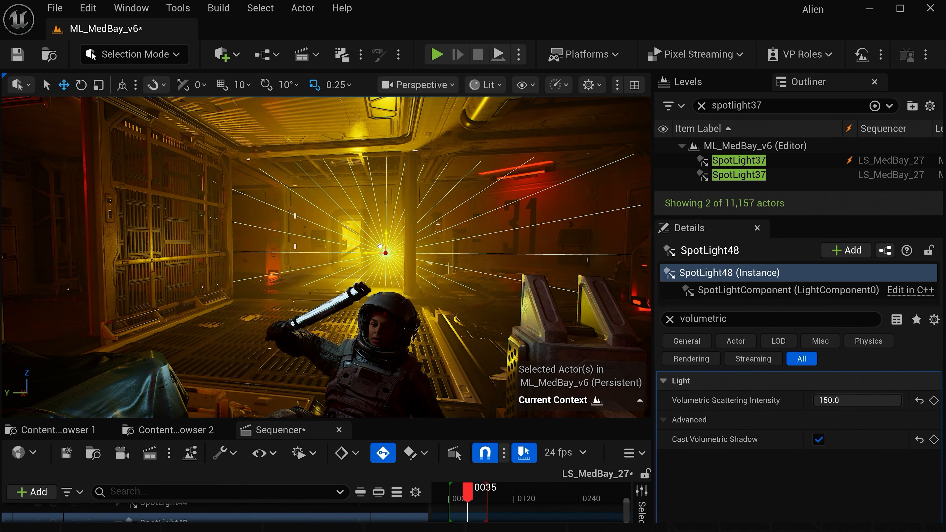
key(shift+c)
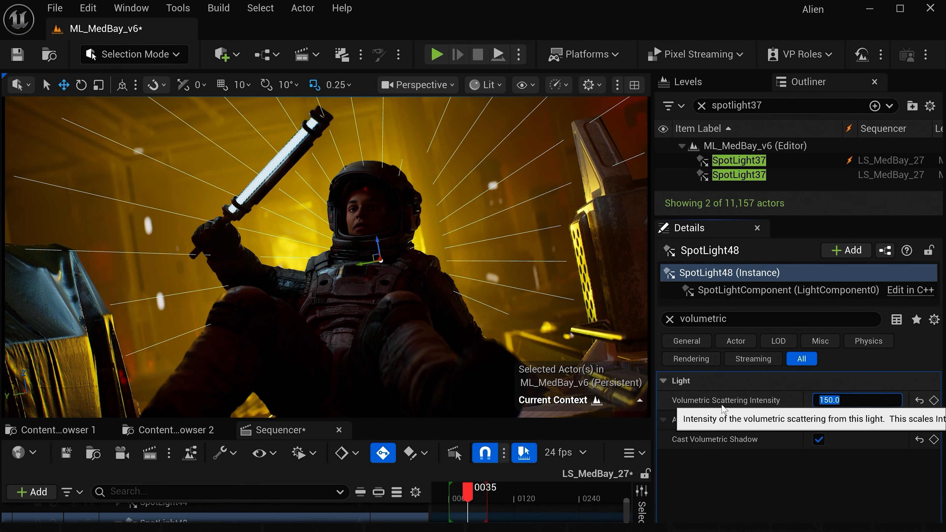
text(5)
key(Return)
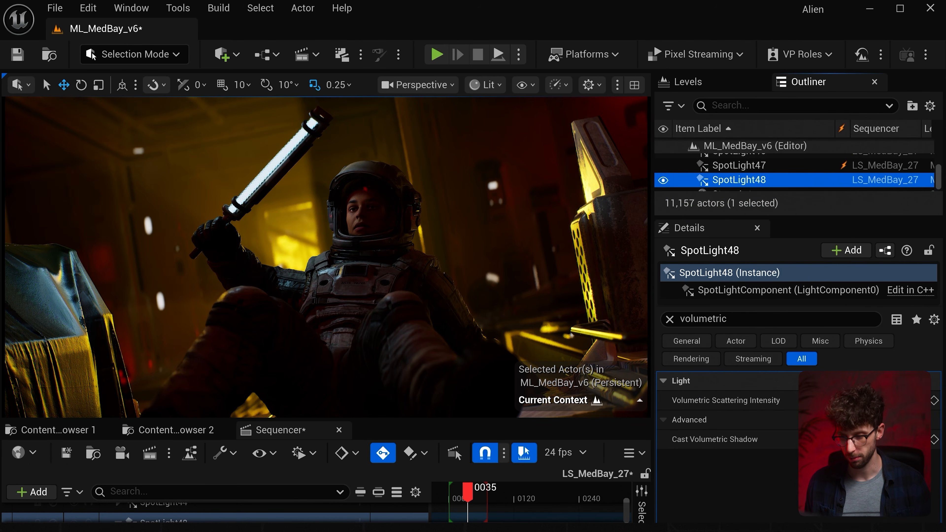
- Nudge SpotLight48 behind the astronaut's head and rotate it about 86° around its vertical axis
key(g)
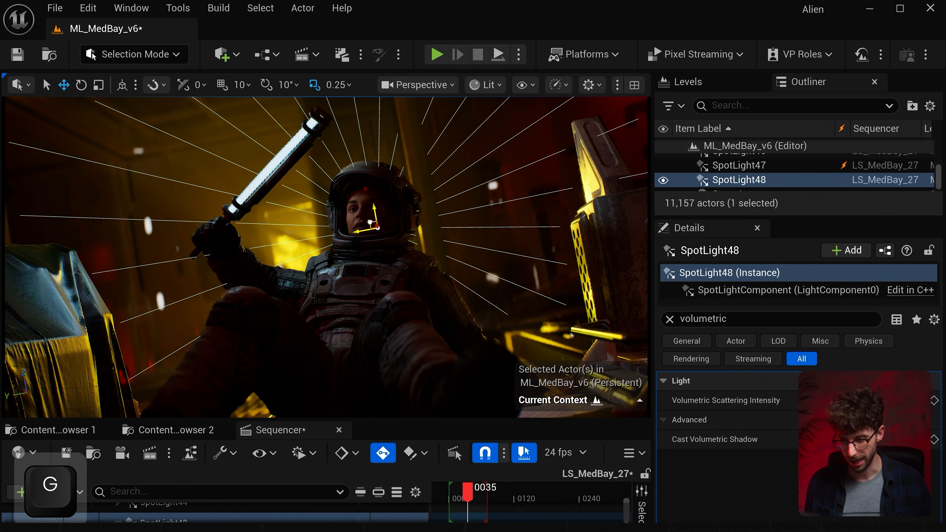
drag(367, 237, 368, 233)
key(g)
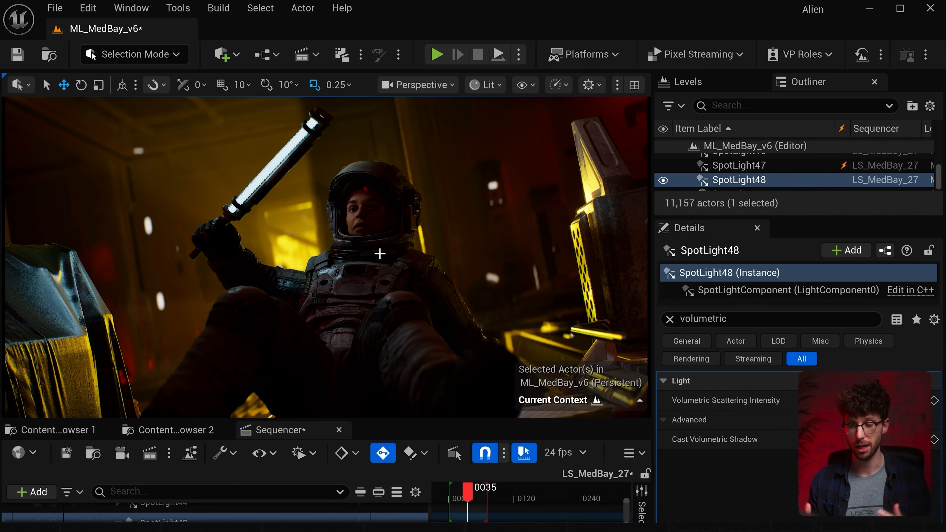
key(g)
key(e)
drag(393, 233, 430, 234)
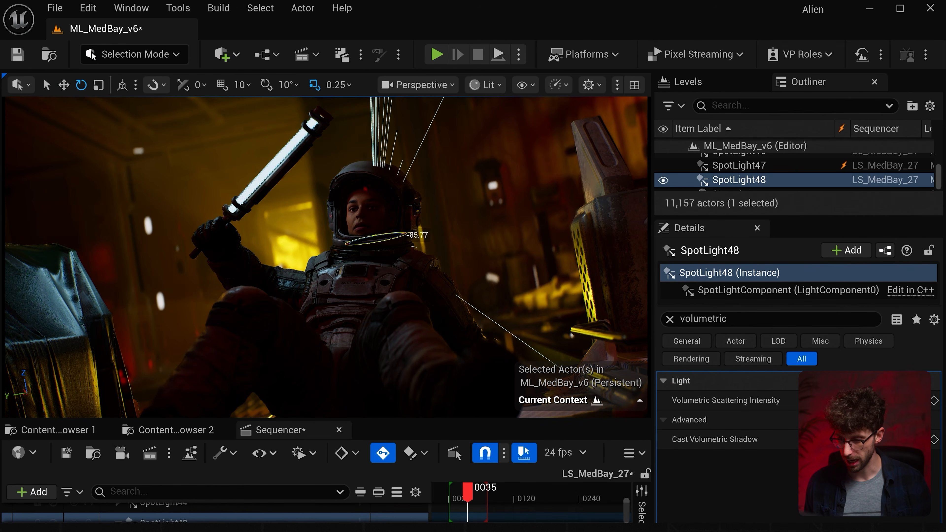
key(g)
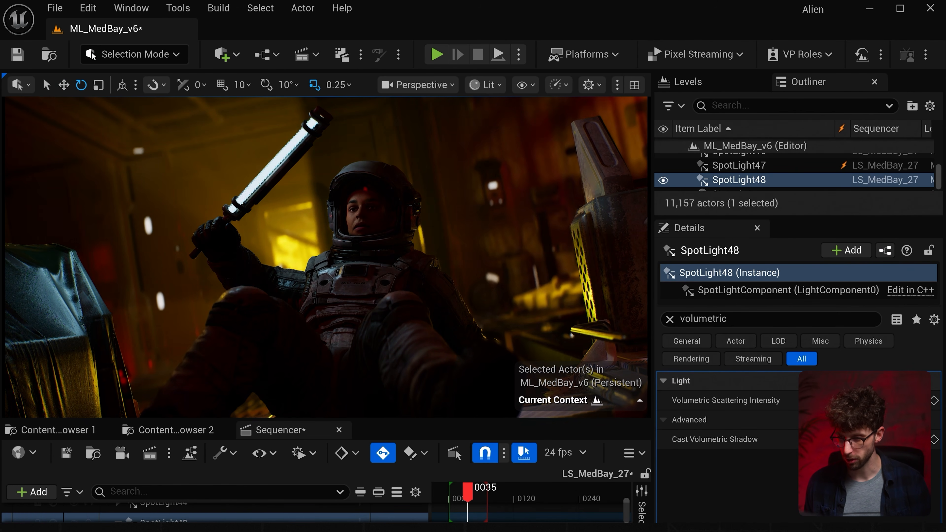
- Narrow SpotLight48's Outer Cone Angle to about 32.7 and set its Volumetric Scattering Intensity to 50
key(g)
click(675, 321)
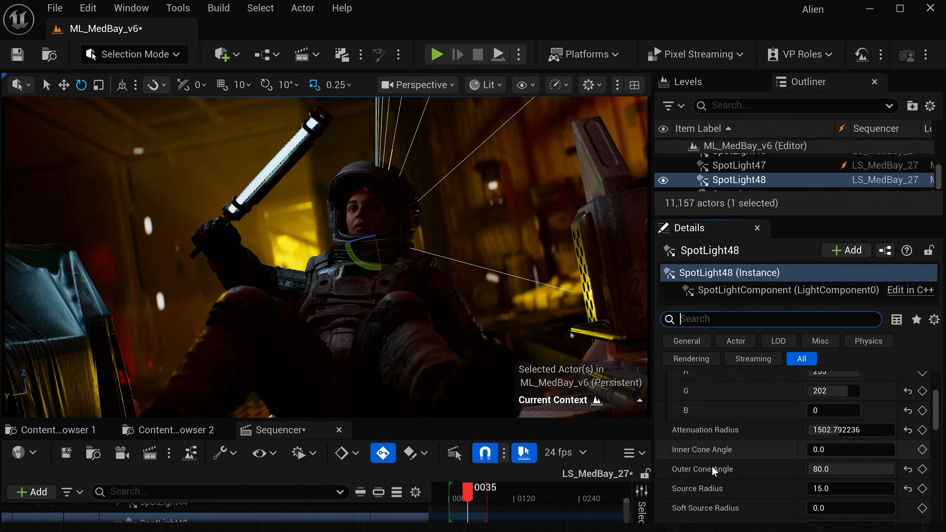
drag(850, 469, 805, 468)
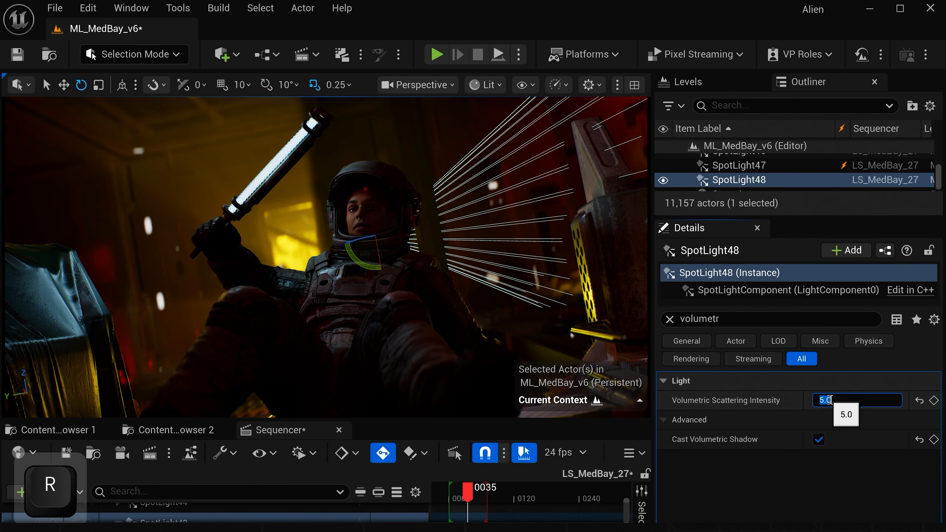
text(50)
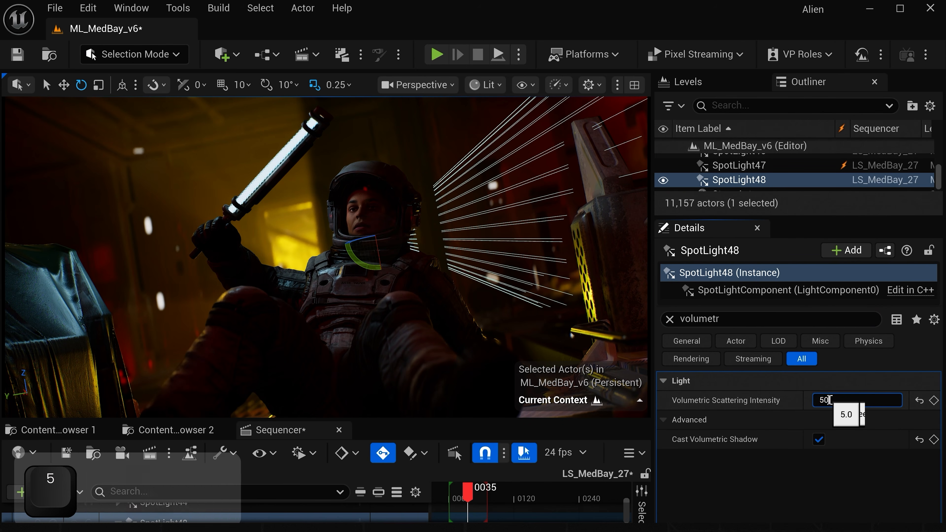
key(Return)
key(g)
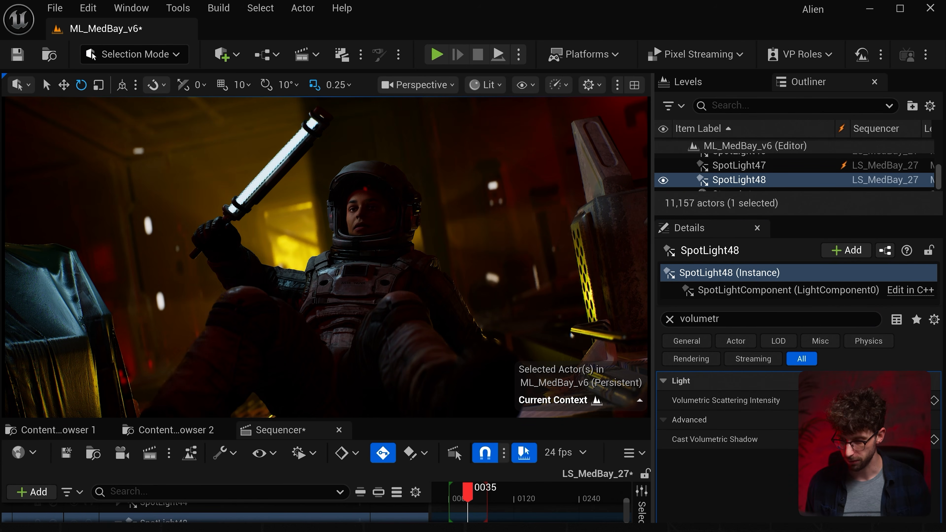
- Rotate SpotLight48 around its vertical axis until its rays fan out behind the astronaut's helmet, and review the clean shot
key(g)
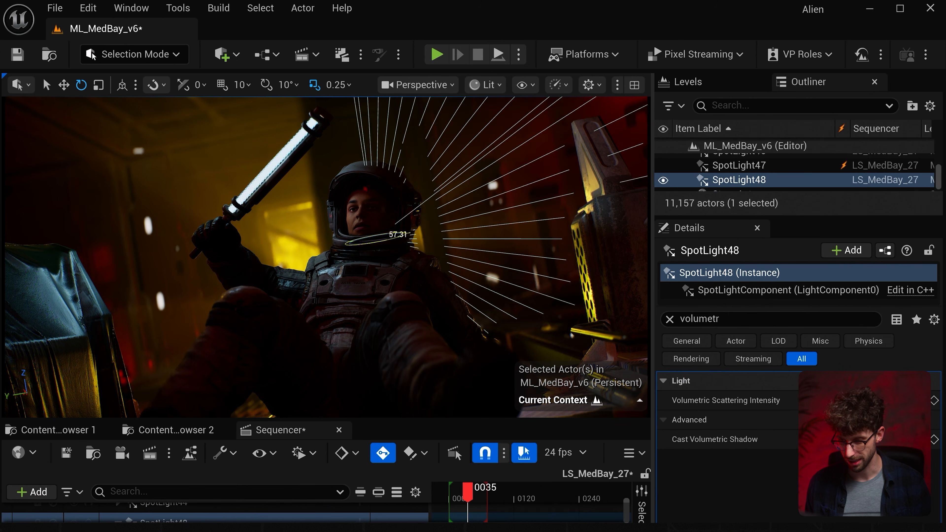
drag(403, 233, 337, 251)
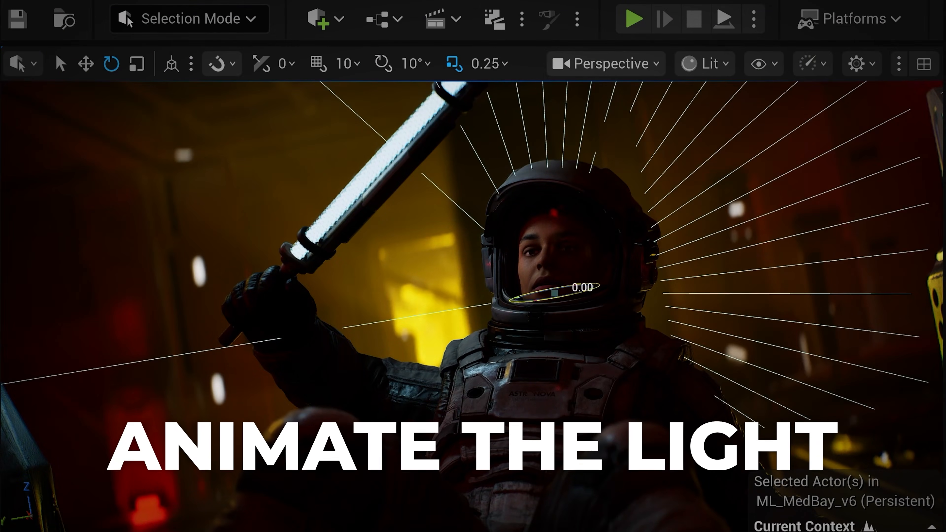
drag(403, 234, 394, 240)
drag(558, 292, 505, 301)
key(g)
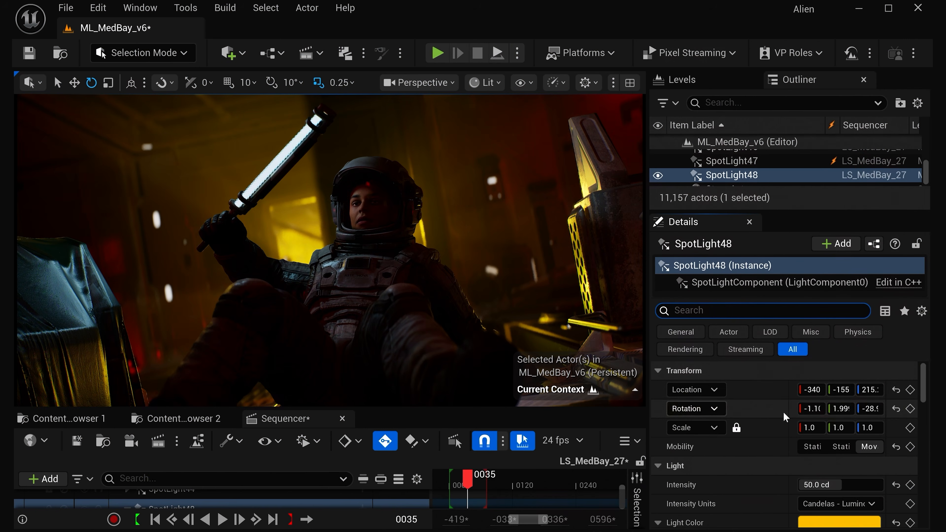
- Keyframe SpotLight48's location and rotation at frame 35, and rotate the light to a different angle at frame 58
click(910, 389)
click(910, 409)
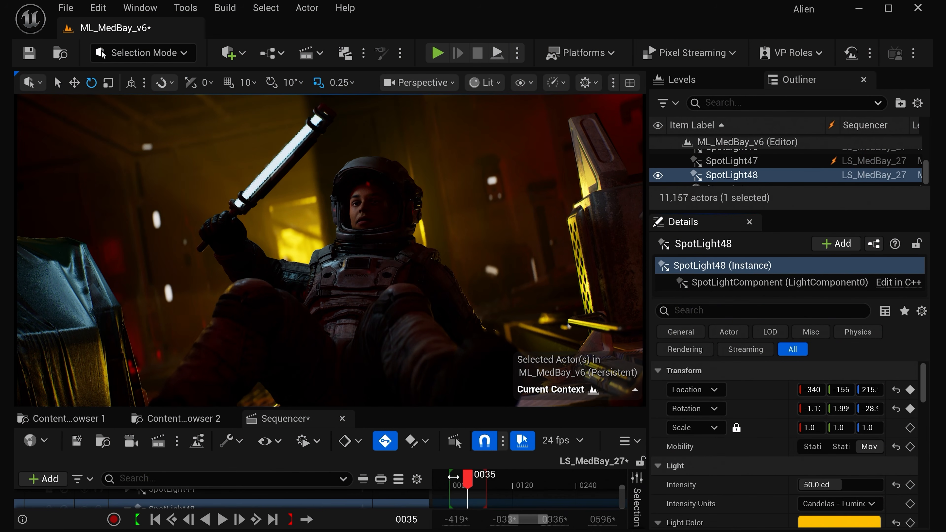
drag(468, 481, 481, 481)
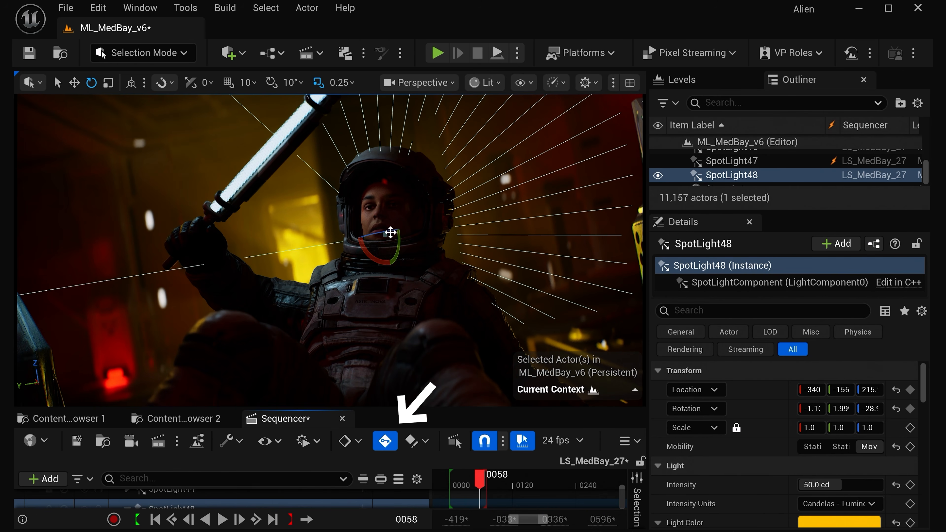
drag(387, 231, 415, 235)
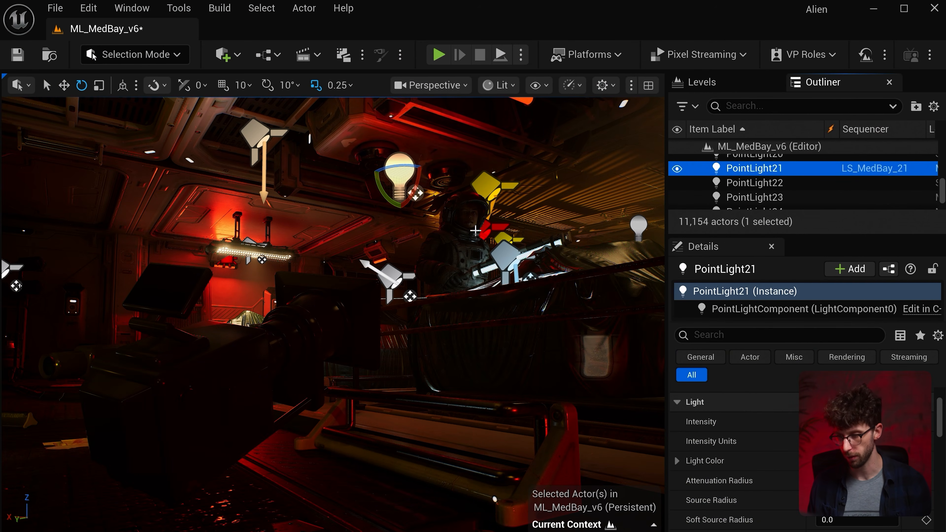
- Review PointLight21's visibility, intensity and Light Function settings, and examine the node graph of its MM_Torch_LightFunction material
click(676, 168)
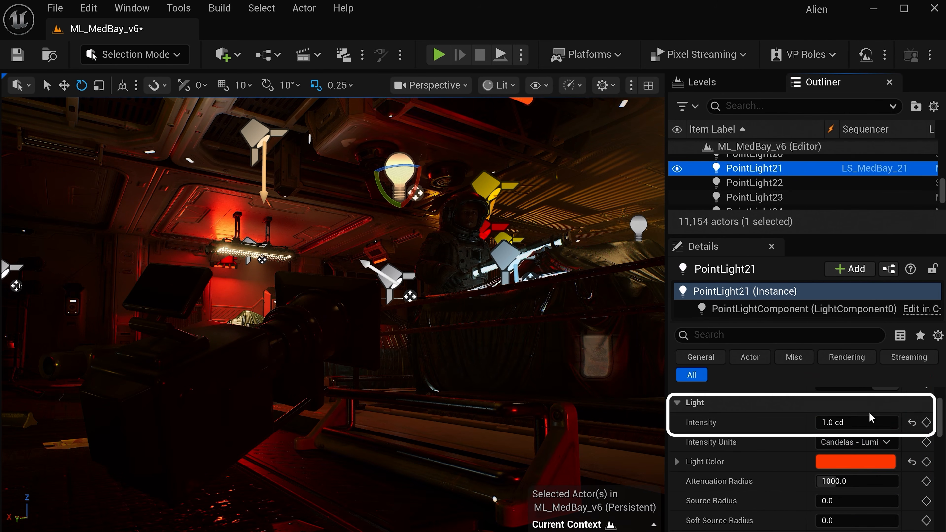
drag(842, 422, 895, 422)
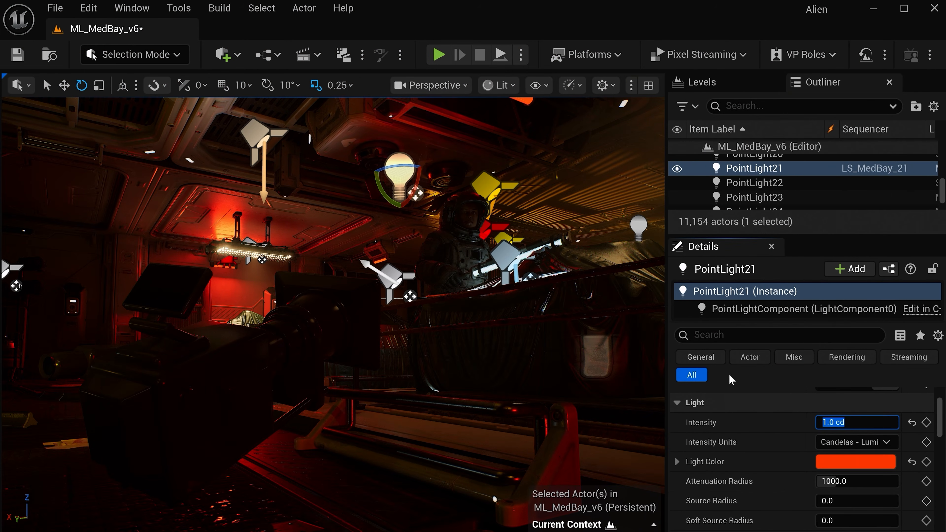
scroll(738, 414, down, 8)
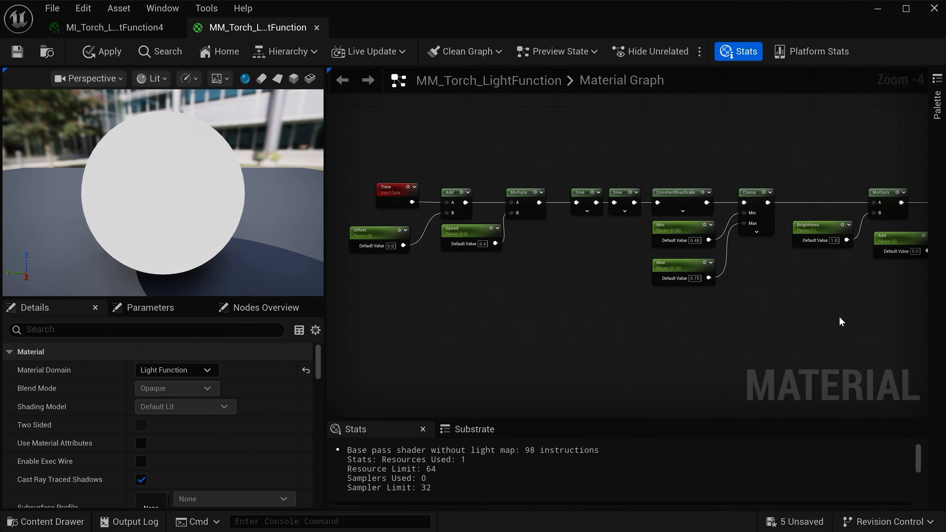
right_drag(842, 312, 564, 319)
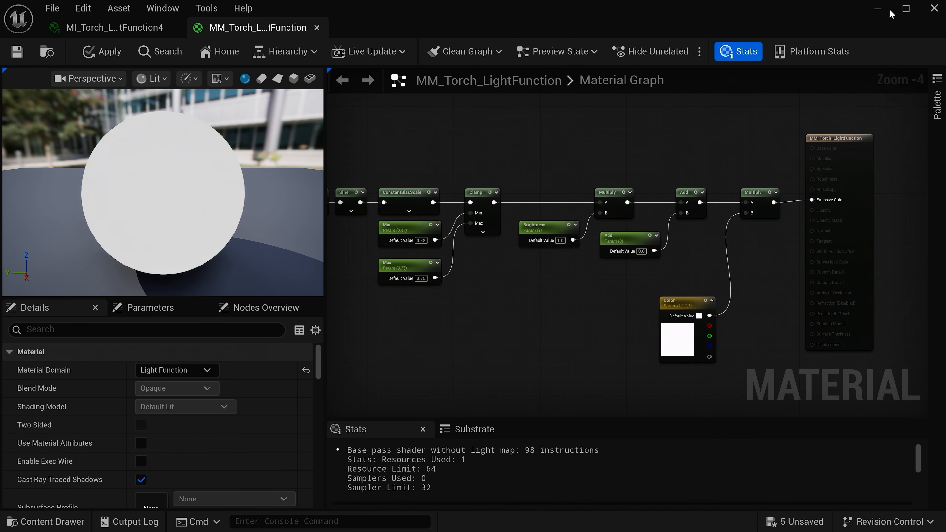
click(877, 9)
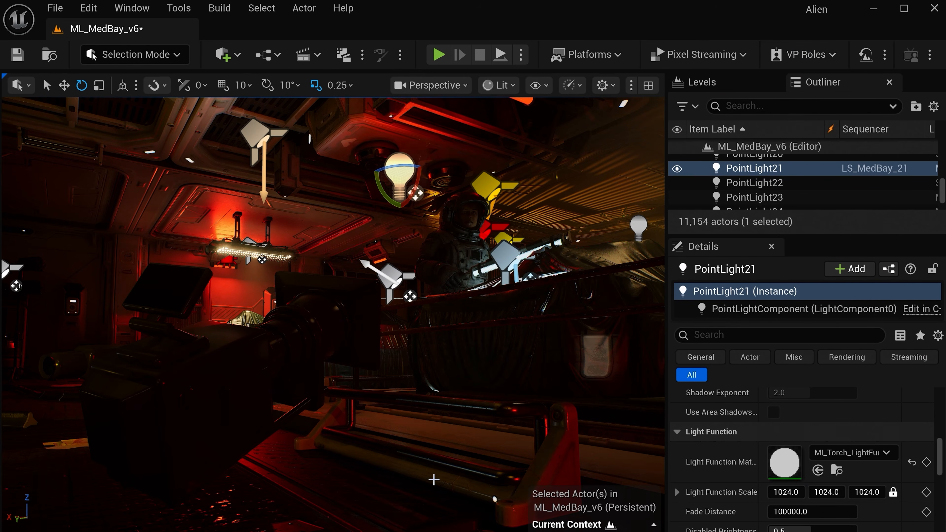
- Create a new material named MM_Flicker in the UE201 folder as PointLight21's Light Function Material
drag(759, 471, 770, 471)
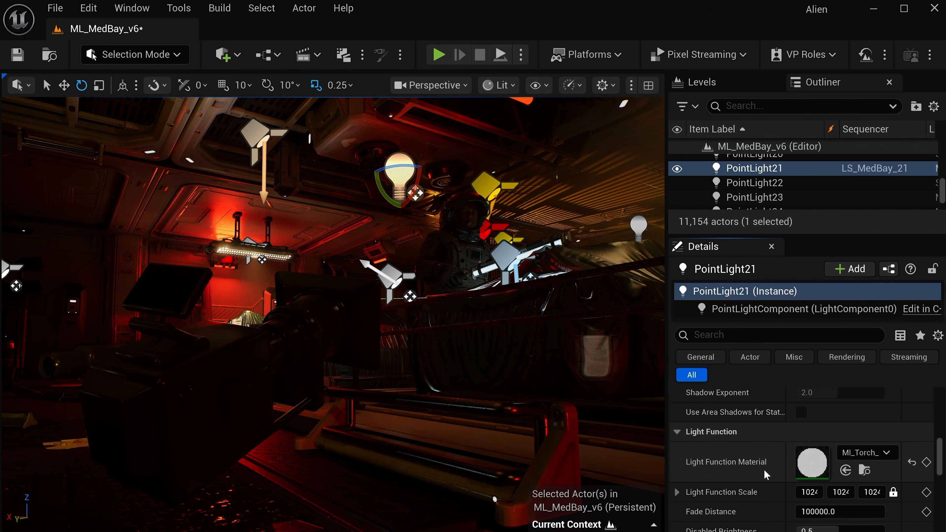
click(861, 454)
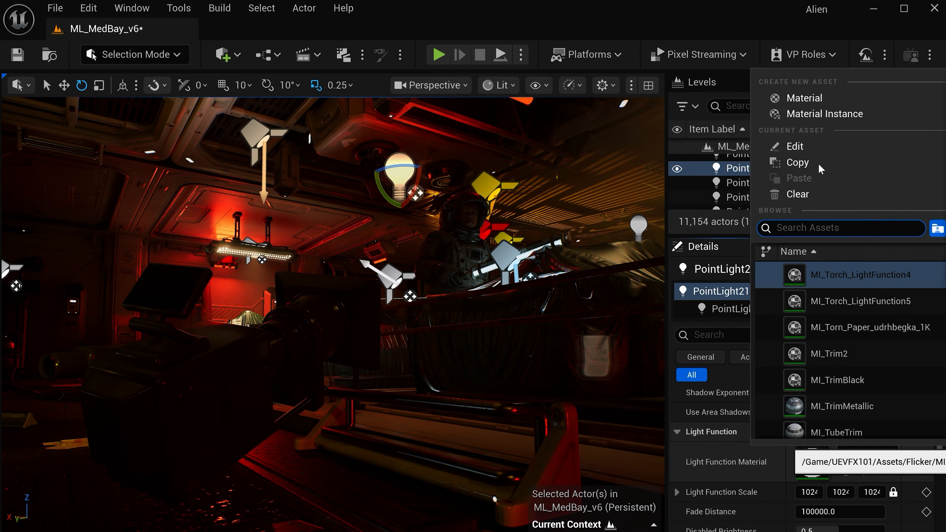
click(814, 102)
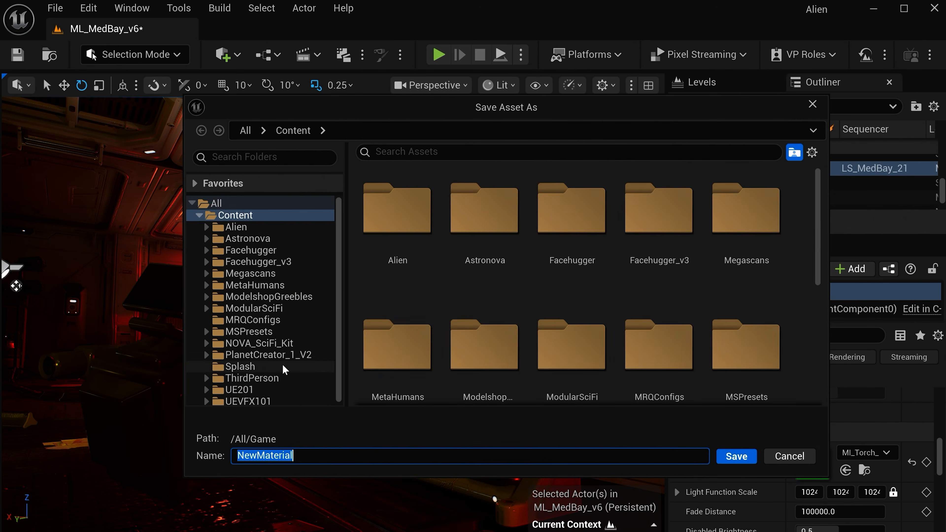
click(261, 388)
text(MM_Flicker)
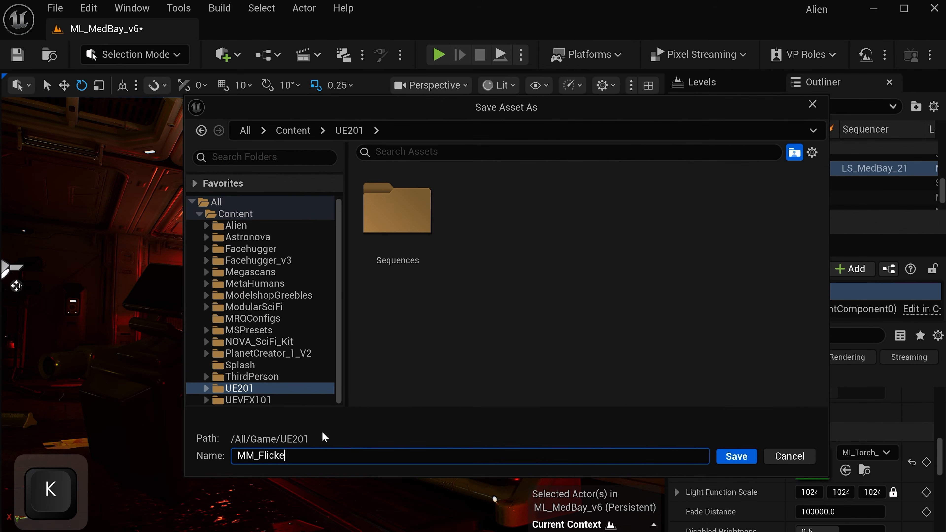
key(Return)
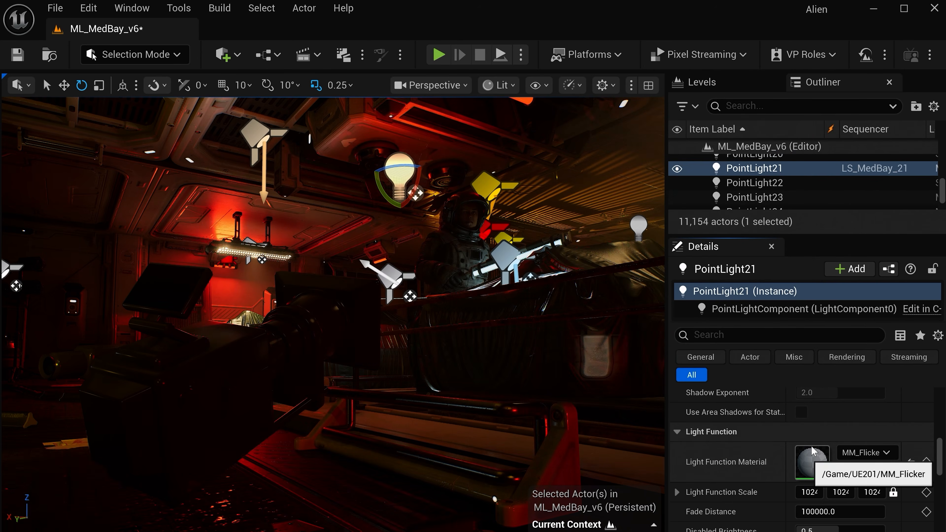
- Open the MM_Flicker material for editing and set its Material Domain to Light Function
double_click(812, 462)
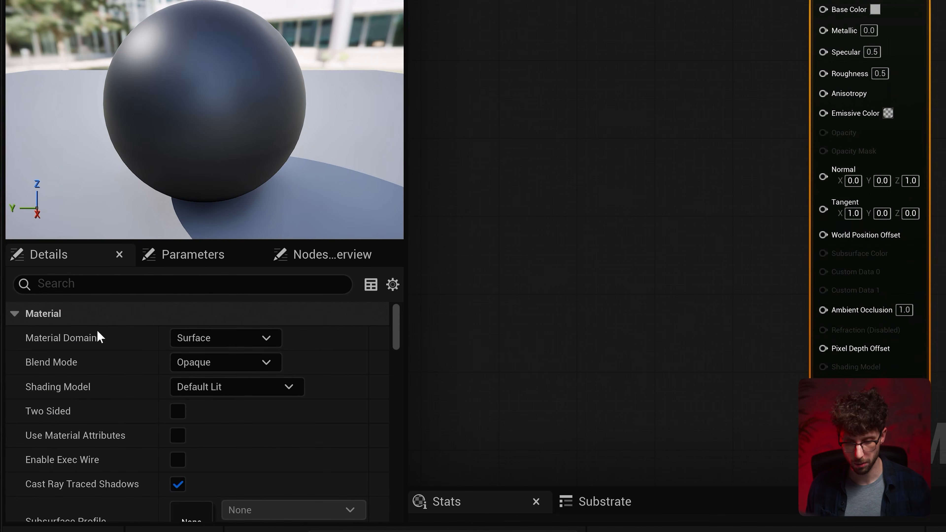
click(208, 341)
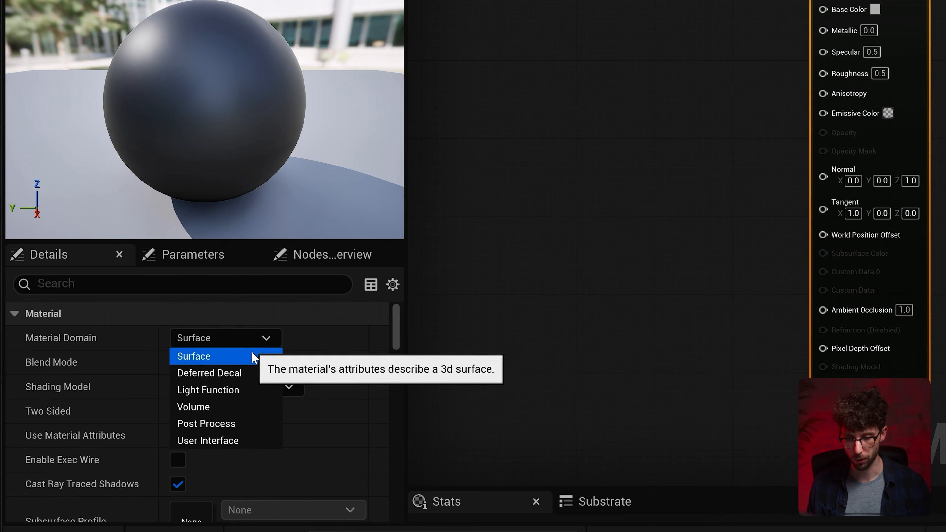
click(246, 390)
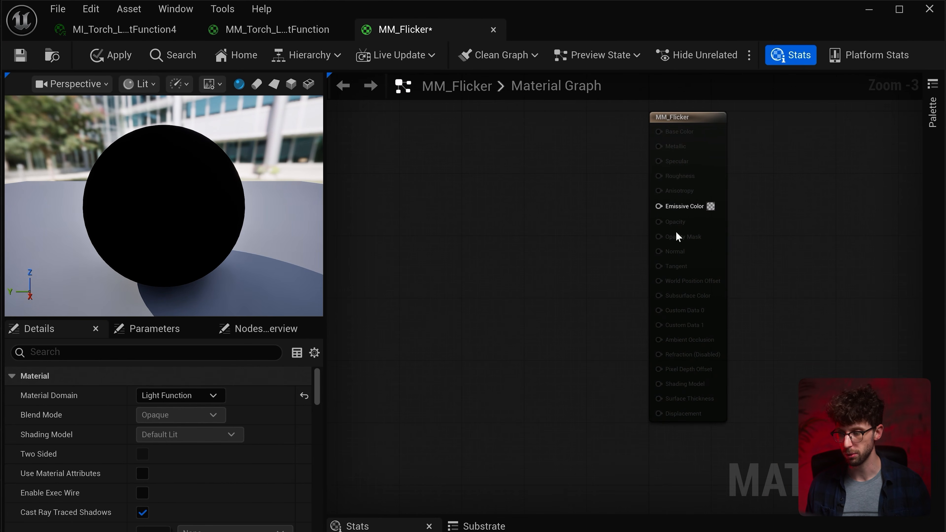
drag(664, 208, 526, 180)
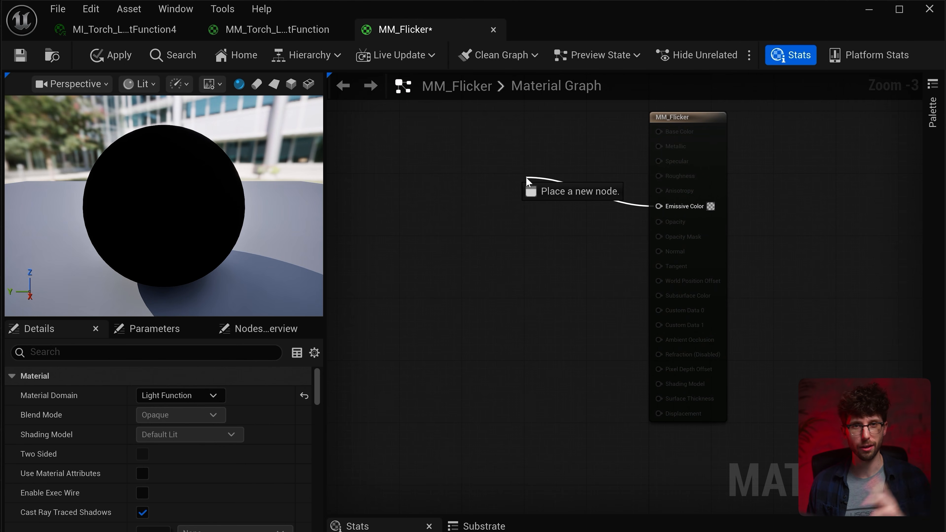
drag(526, 177, 526, 177)
click(423, 186)
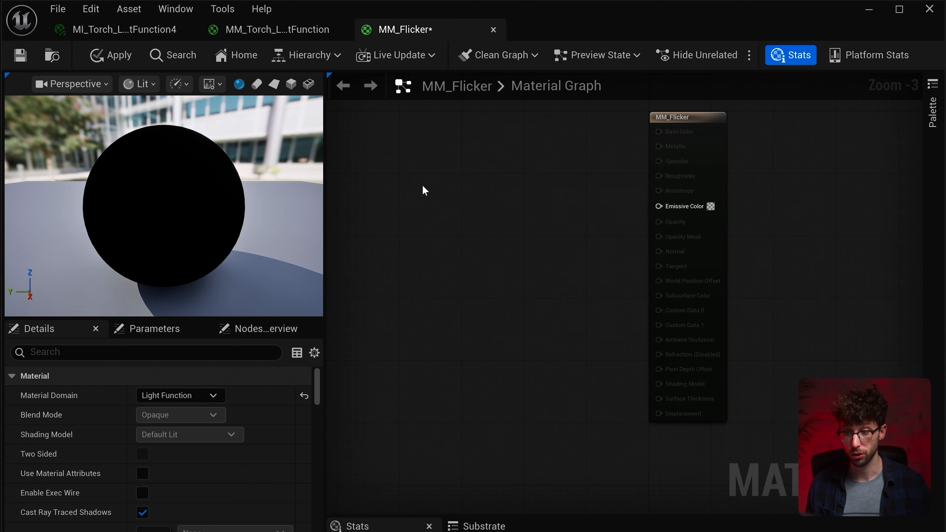
- Add a Sine node to the MM_Flicker graph and connect its output to Emissive Color
right_click(434, 202)
text(sin)
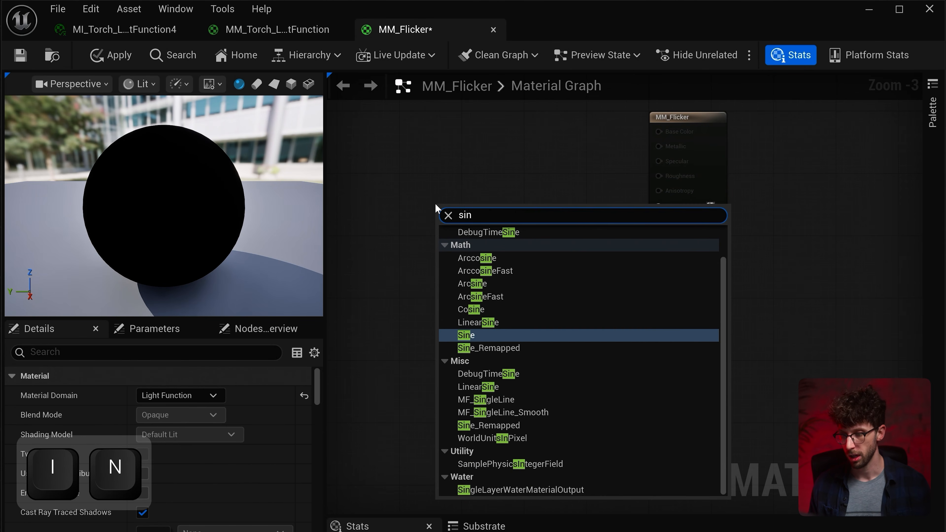
key(Return)
drag(337, 299, 618, 300)
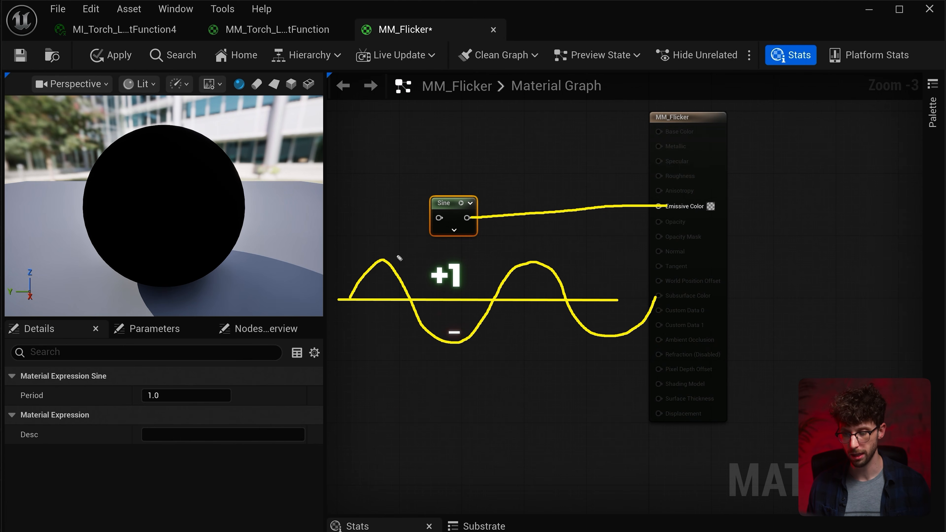
mouse_move(467, 217)
mouse_down()
mouse_move(602, 191)
mouse_move(665, 210)
mouse_move(659, 205)
mouse_up()
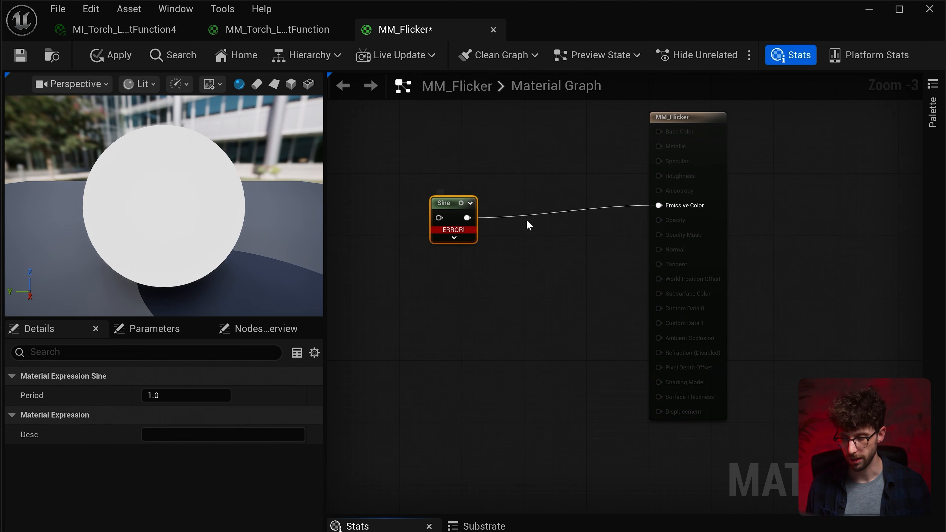
- Add a Time node that feeds the input of the Sine node
drag(436, 227, 347, 215)
text(time)
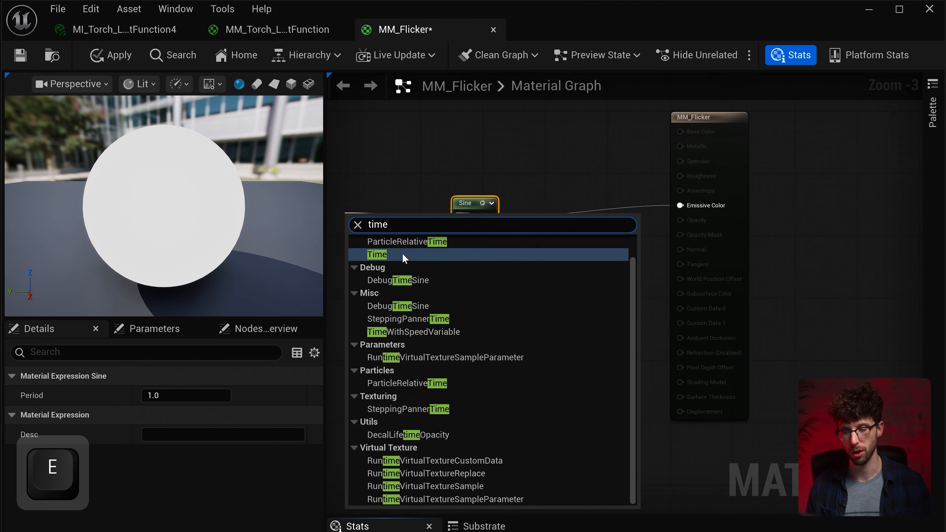
key(Return)
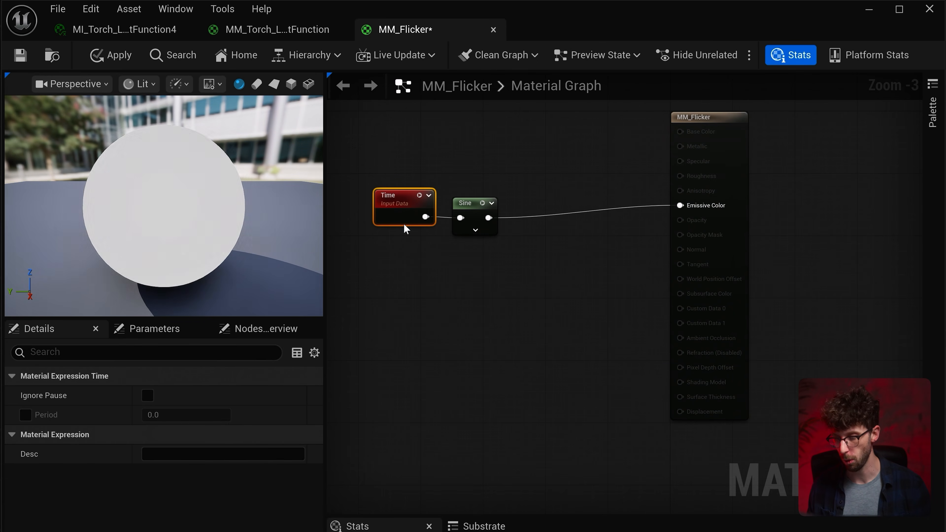
- Route the Sine output through a DebugScalarValues node into Emissive Color, and show the material preview on a cube
drag(488, 218, 533, 263)
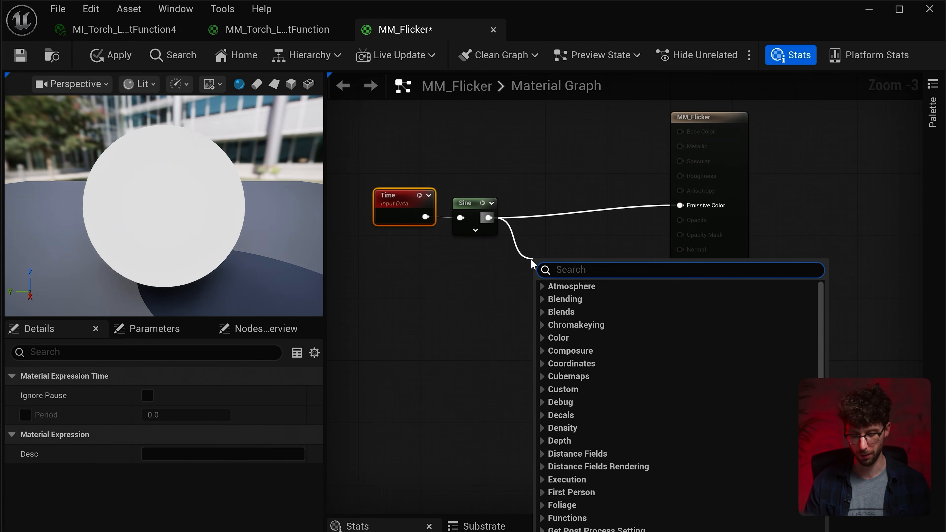
text(debug)
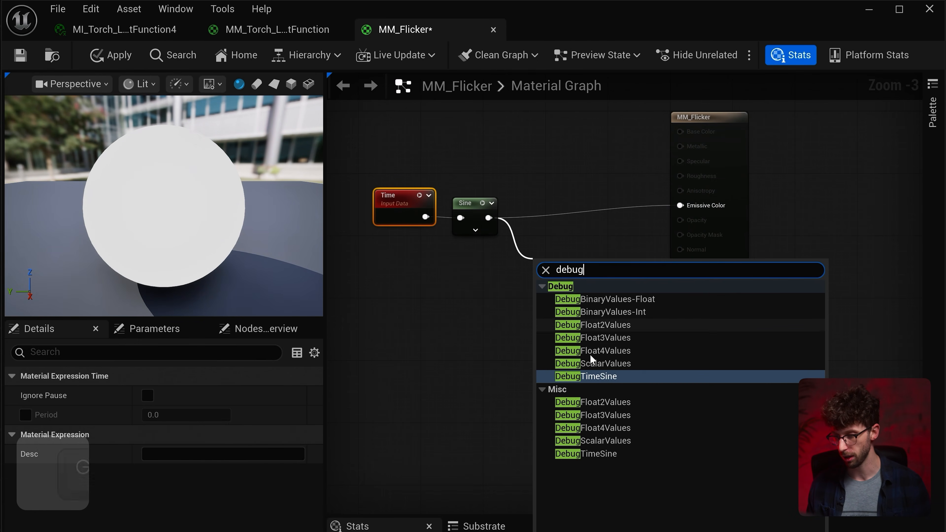
click(592, 364)
drag(593, 258, 468, 275)
drag(619, 279, 680, 205)
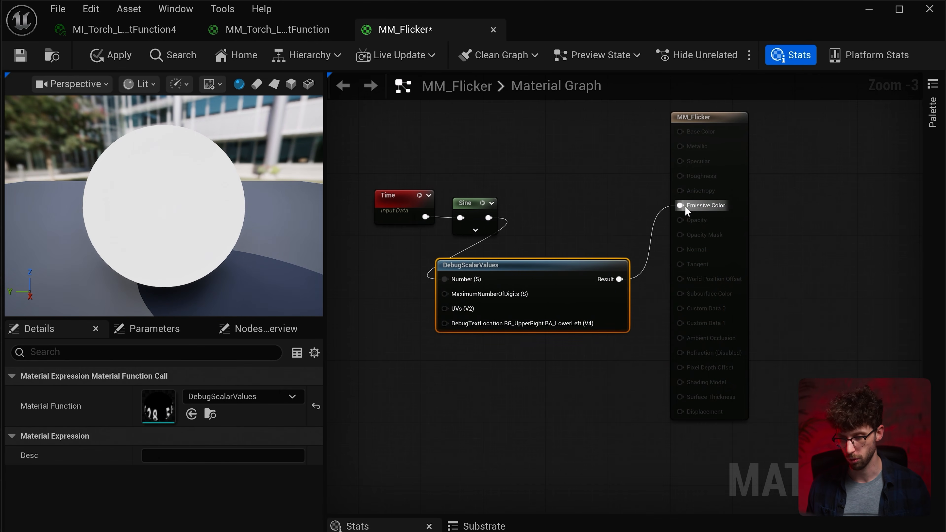
click(291, 84)
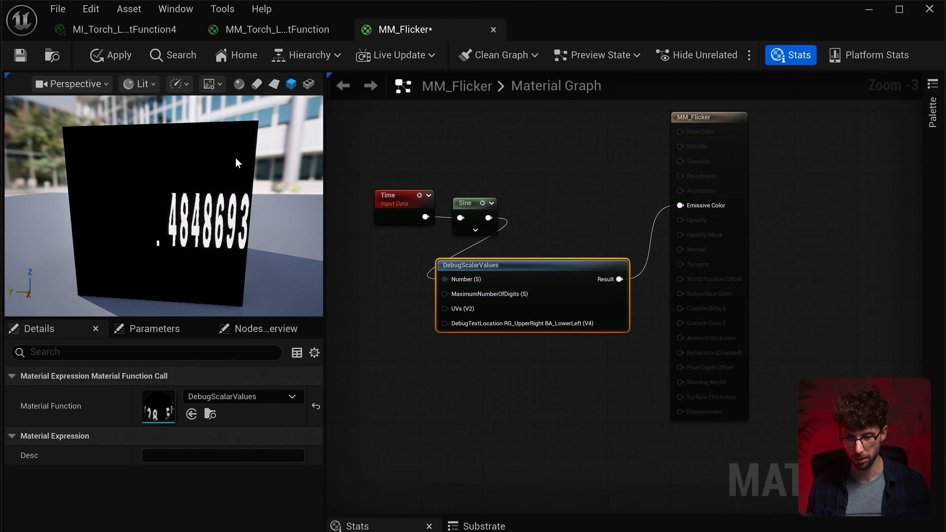
drag(539, 265, 540, 296)
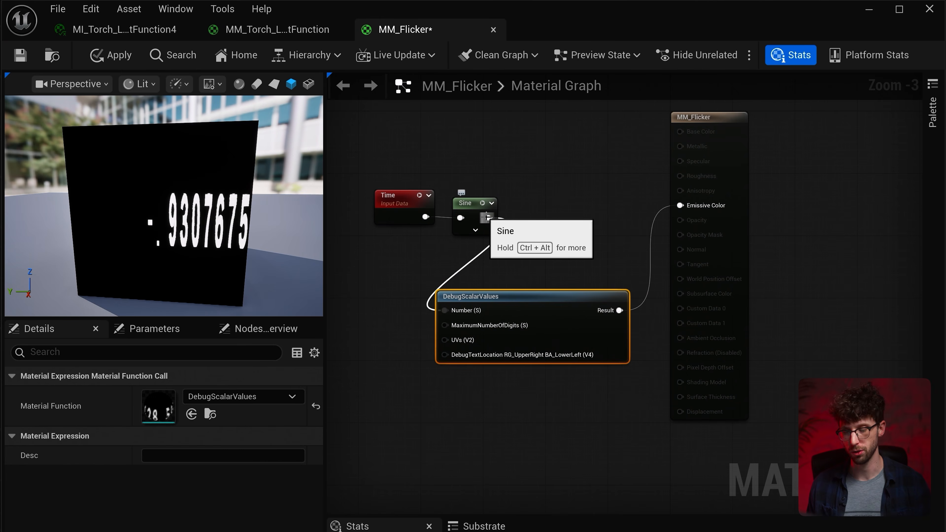
- Try a Saturate node between Sine and the Number input of DebugScalarValues, and delete it
drag(487, 218, 547, 226)
text(saturate)
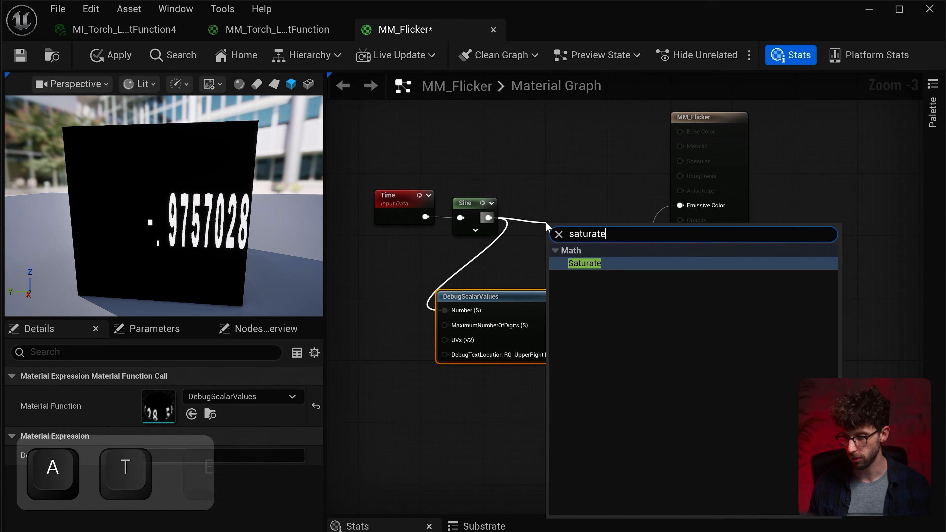
key(Return)
drag(594, 241, 480, 309)
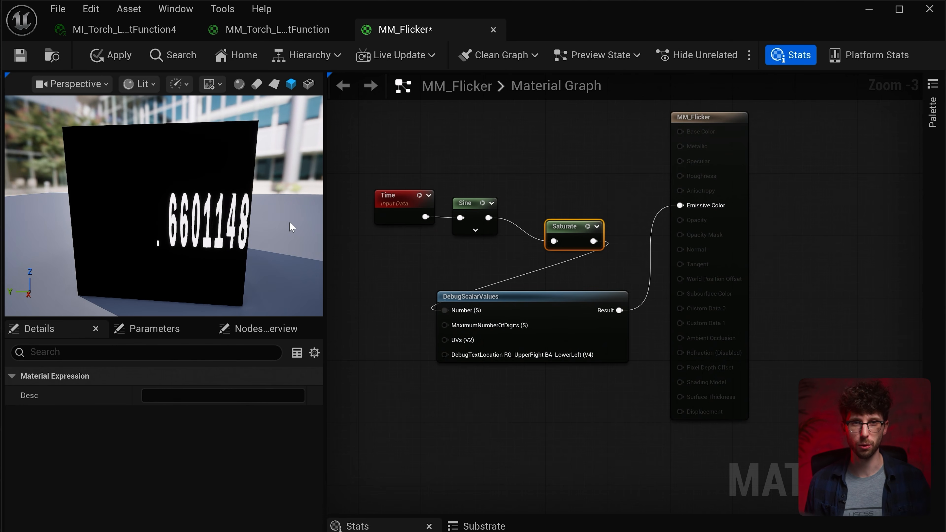
key(Delete)
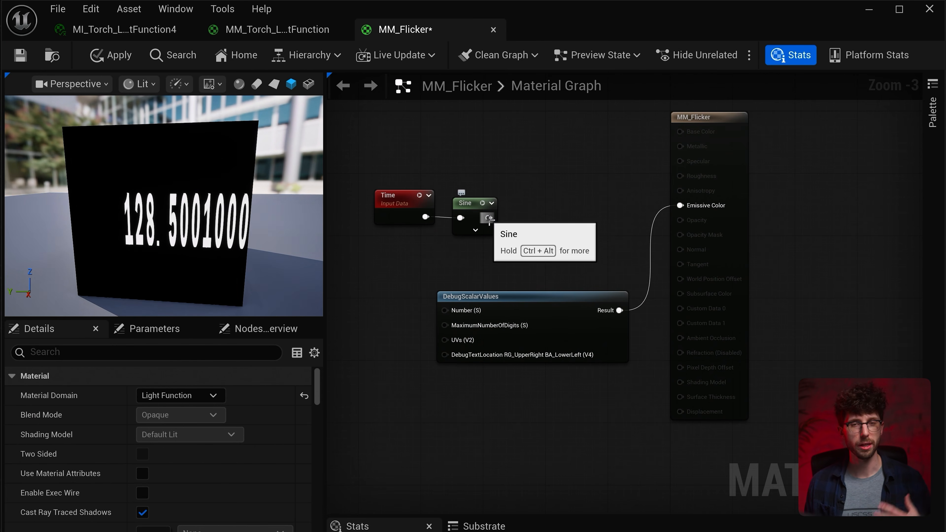
- Insert an Add node with B at 1.0 after Sine, and connect it to DebugScalarValues' Number input
drag(522, 223, 523, 222)
text(add)
key(Return)
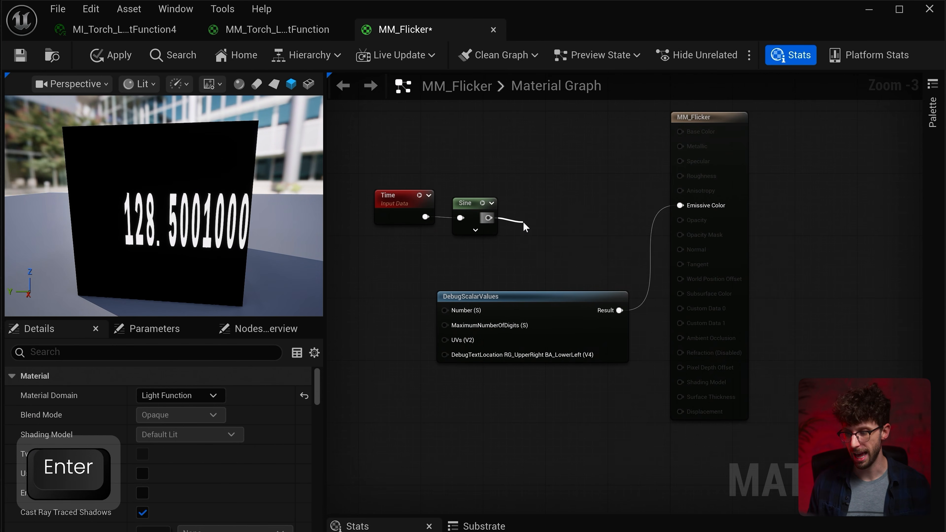
drag(549, 236, 533, 213)
drag(552, 218, 444, 310)
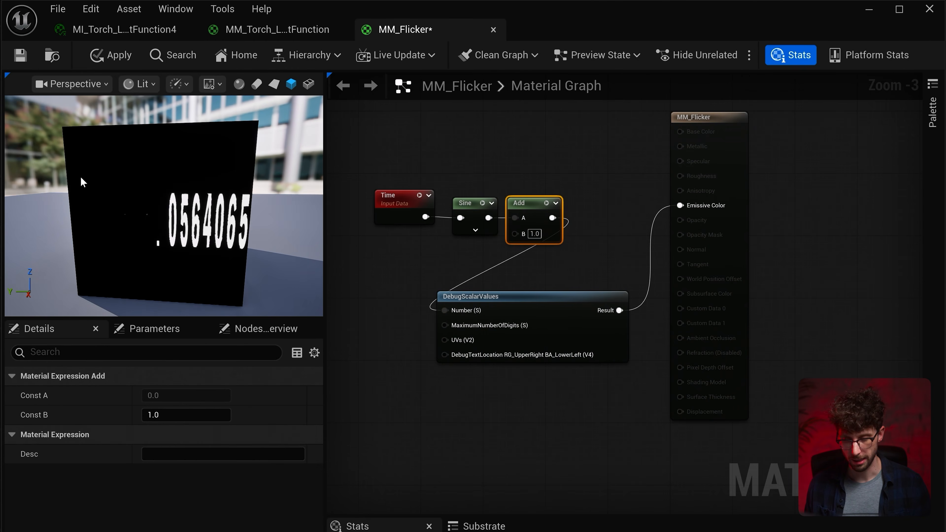
- Insert a Multiply node after Add with B set to 0.5, and connect it to DebugScalarValues' Number input
drag(552, 217, 588, 222)
text(multipl)
key(Return)
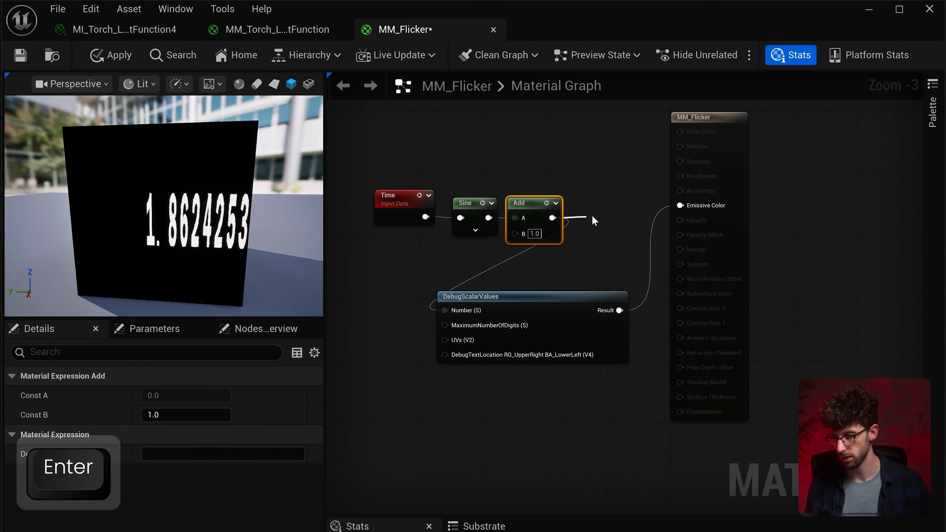
click(612, 249)
text(.5)
key(Return)
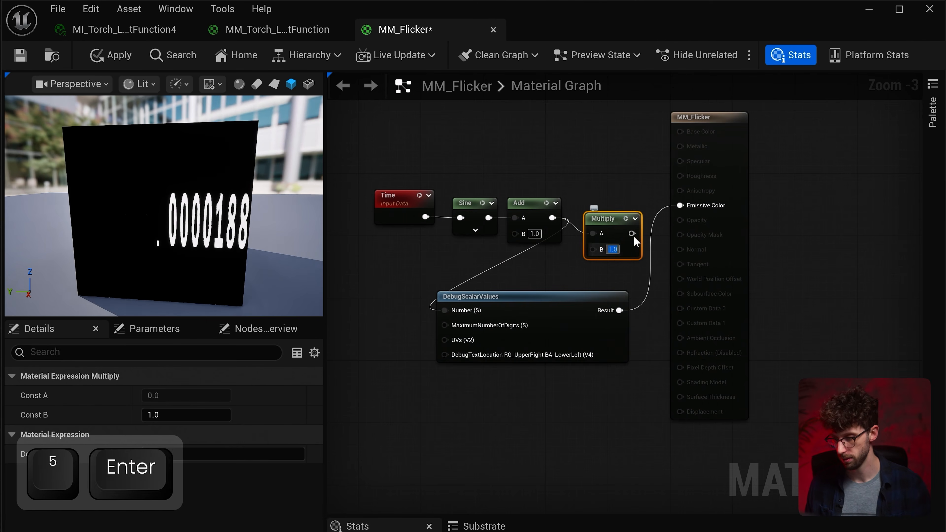
drag(606, 216, 599, 208)
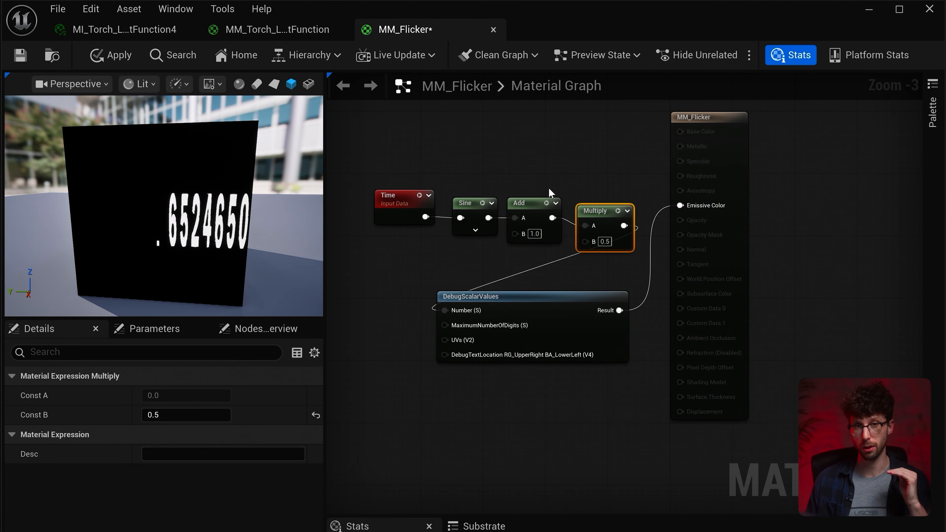
- Delete the DebugScalarValues node, connect Multiply directly to Emissive Color, and save the material
click(591, 302)
key(Delete)
drag(629, 232, 680, 205)
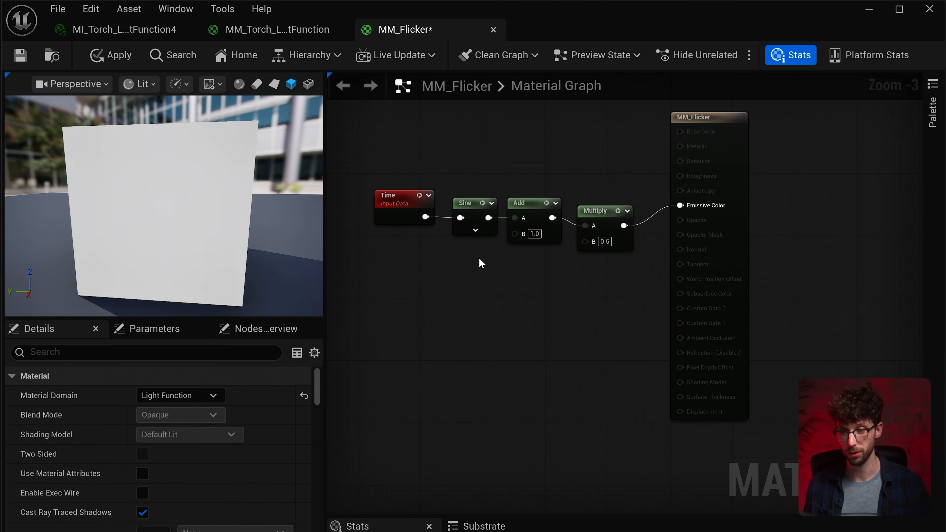
key(ctrl+s)
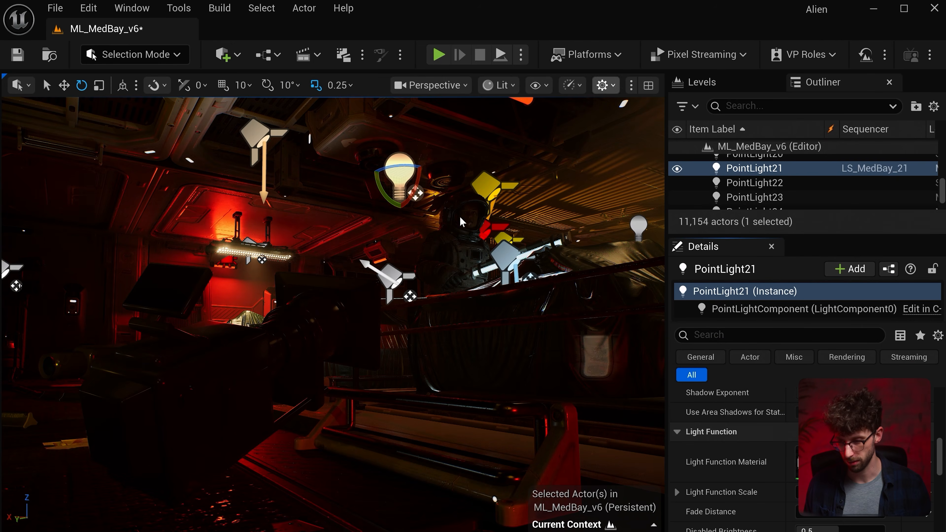
- Add a new point light above the yellow doorway behind the astronaut and assign MM_Flicker as its Light Function Material
key(w)
key(e)
right_drag(460, 221, 293, 126)
click(228, 57)
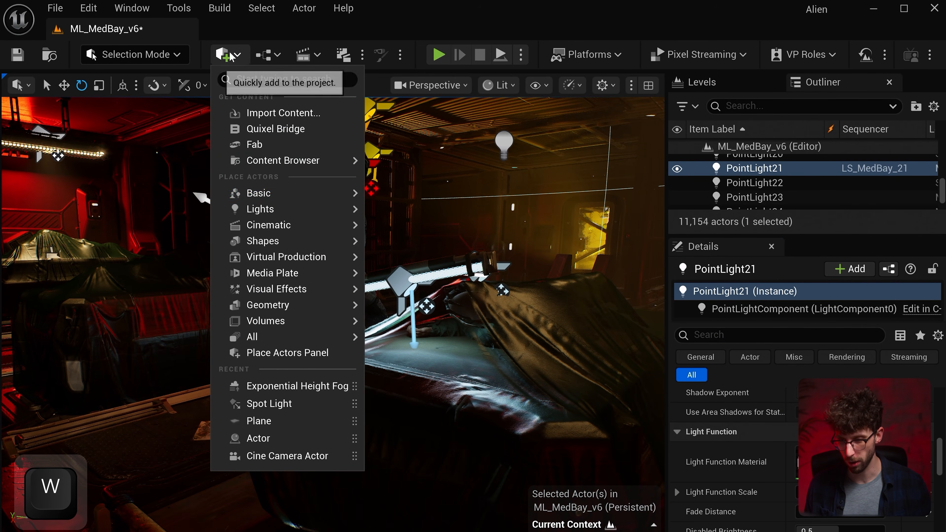
mouse_move(275, 210)
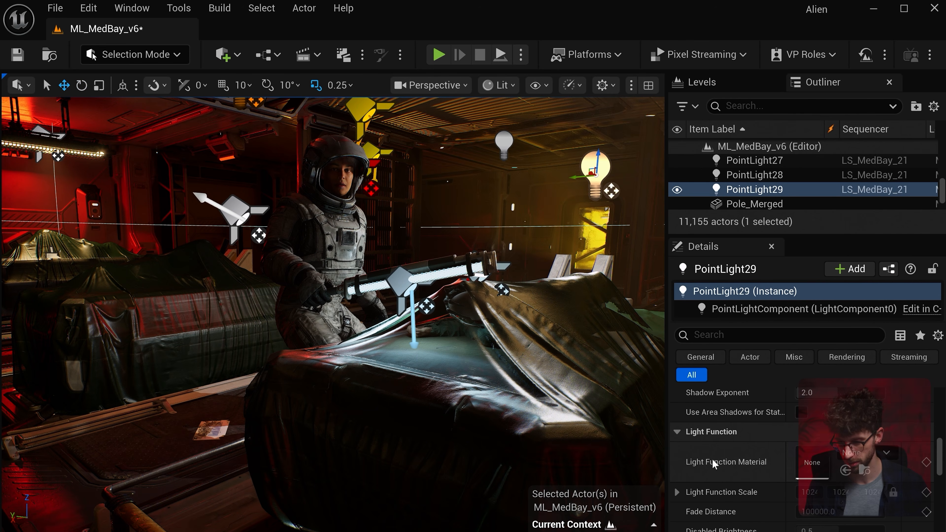
click(858, 455)
text(fl)
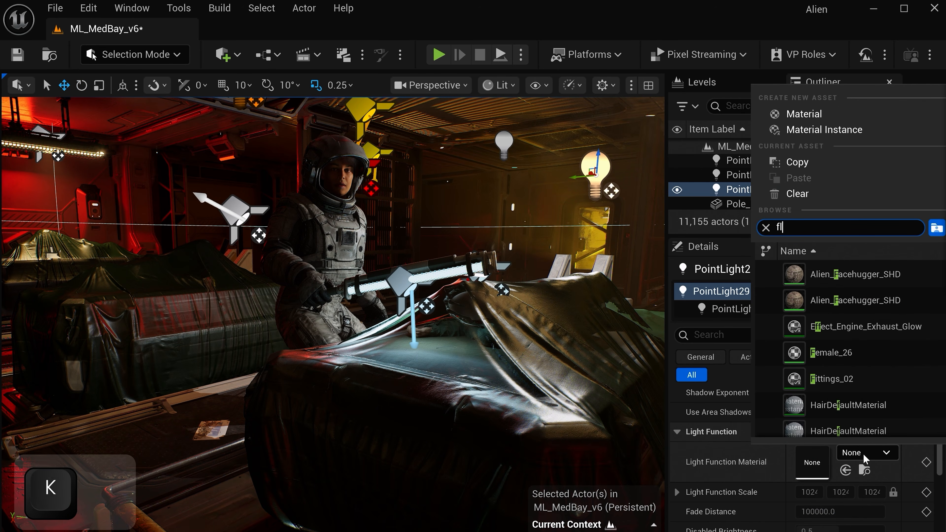
text(icker)
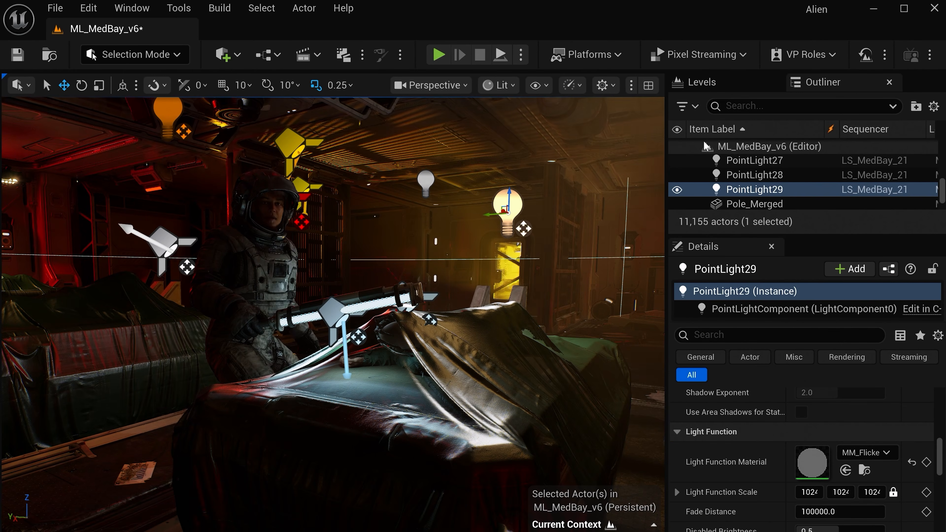
- Chain two more Sine nodes between Time and the existing Sine in MM_Flicker, saving the material and lining the nodes up
double_click(801, 456)
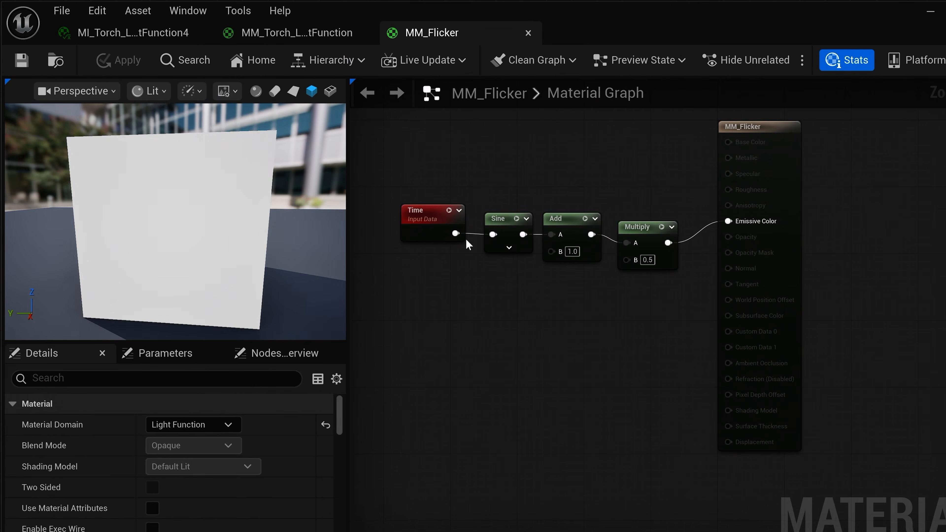
drag(437, 211, 386, 211)
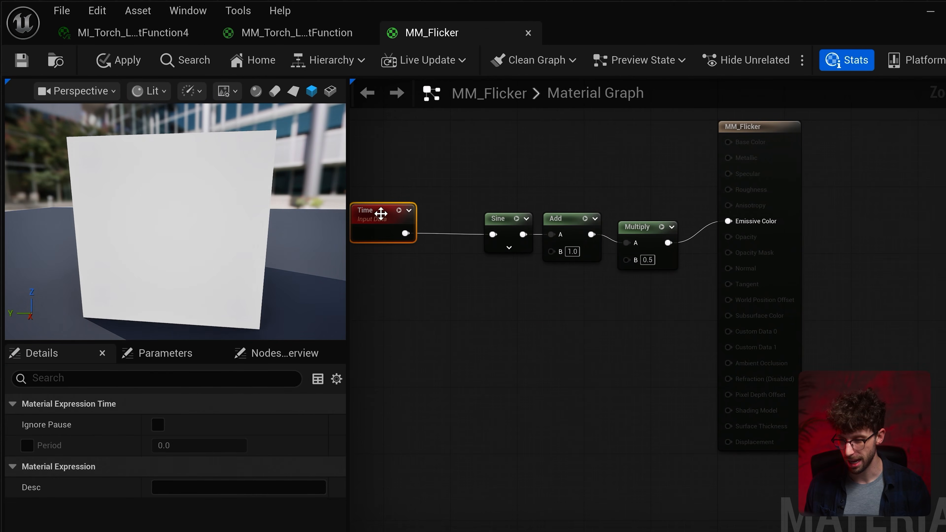
click(500, 218)
key(ctrl+c)
key(ctrl+v)
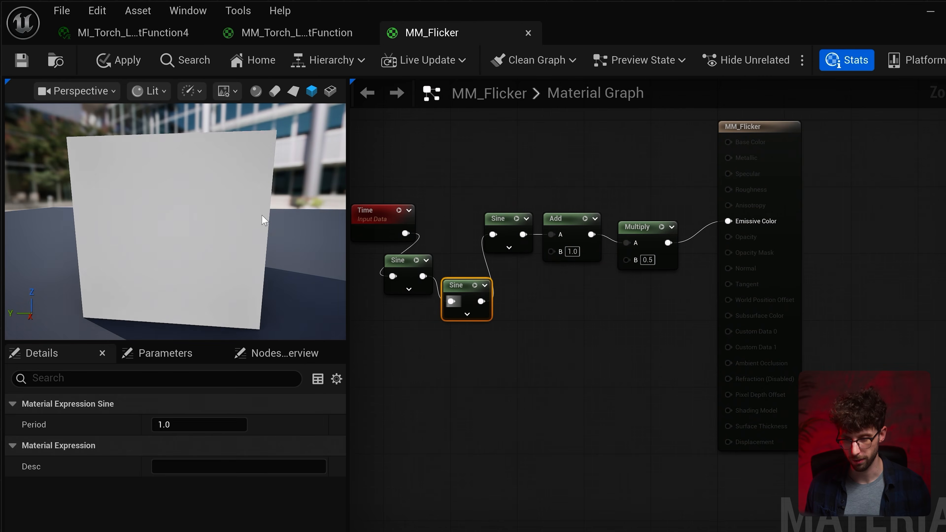
drag(262, 220, 206, 229)
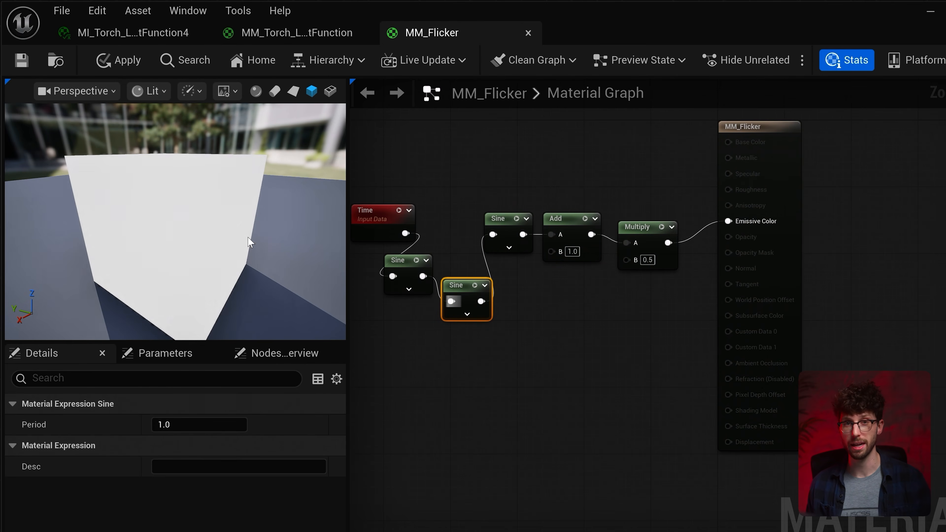
click(20, 62)
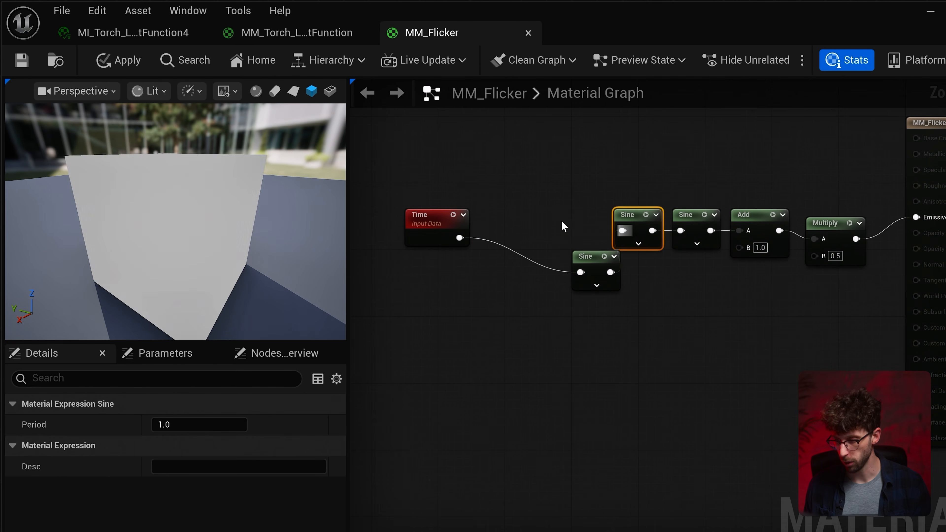
drag(580, 267, 555, 220)
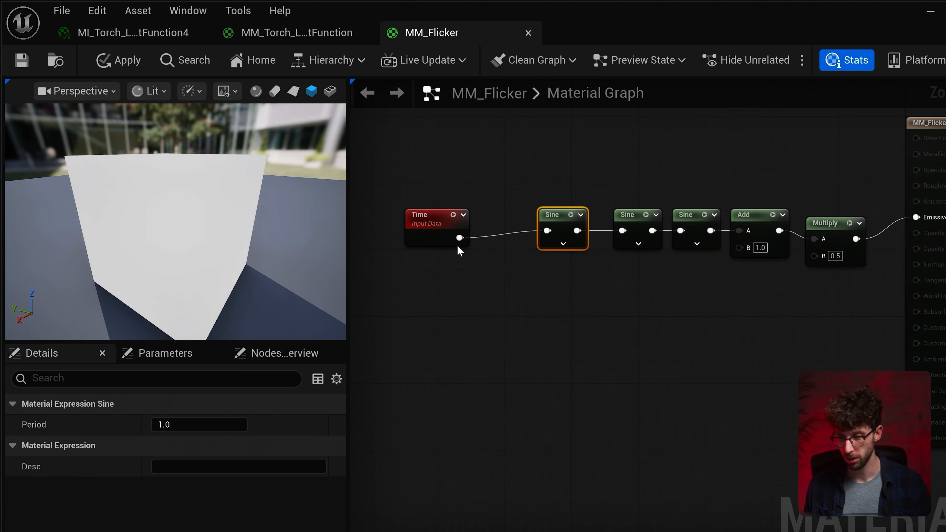
- Insert a Multiply node between Time and the first Sine in MM_Flicker and place it in line with them
drag(460, 237, 483, 282)
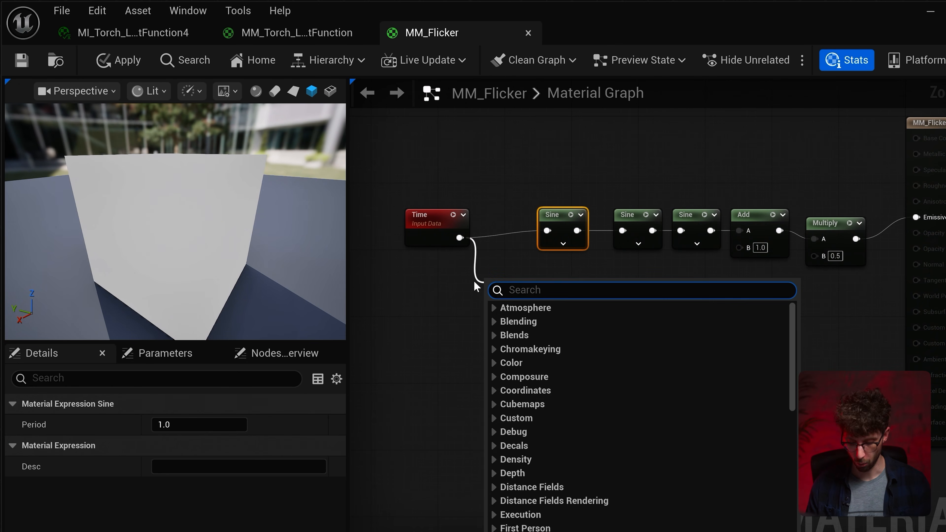
text(multiply)
key(Return)
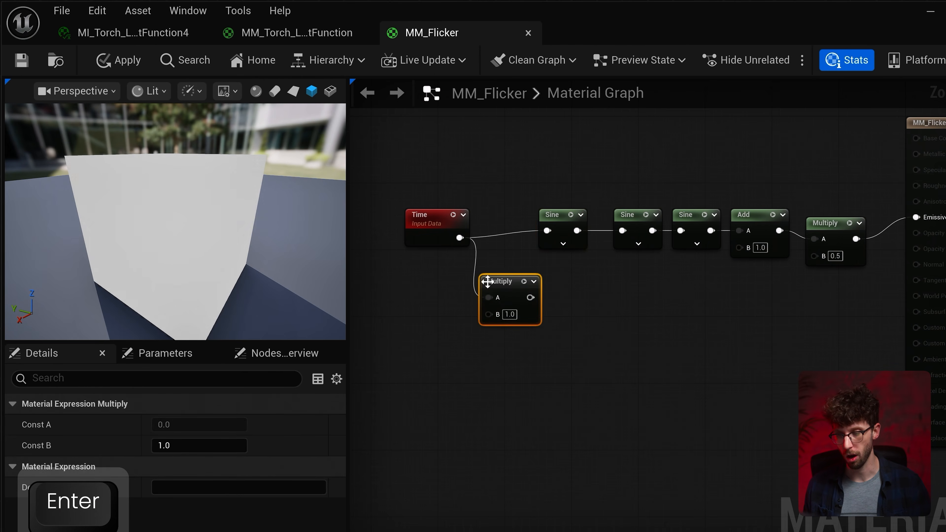
drag(529, 297, 546, 231)
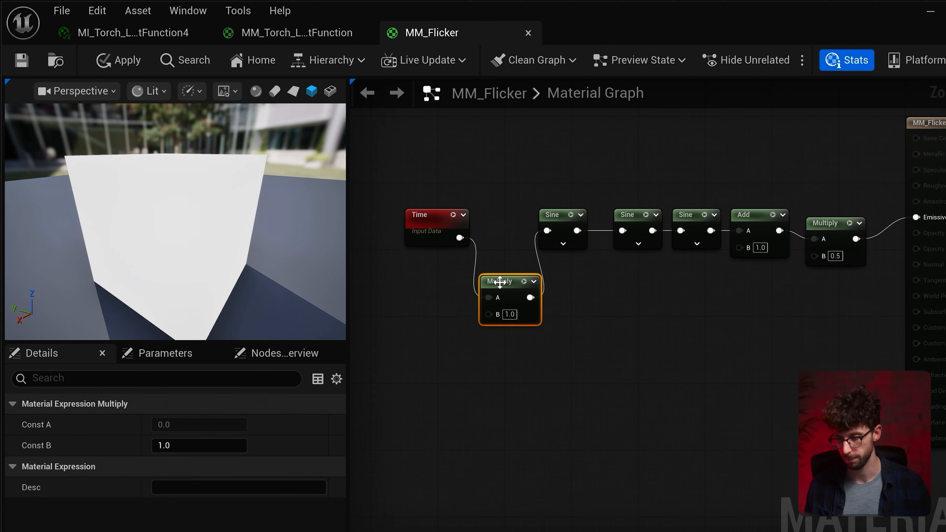
drag(509, 314, 500, 257)
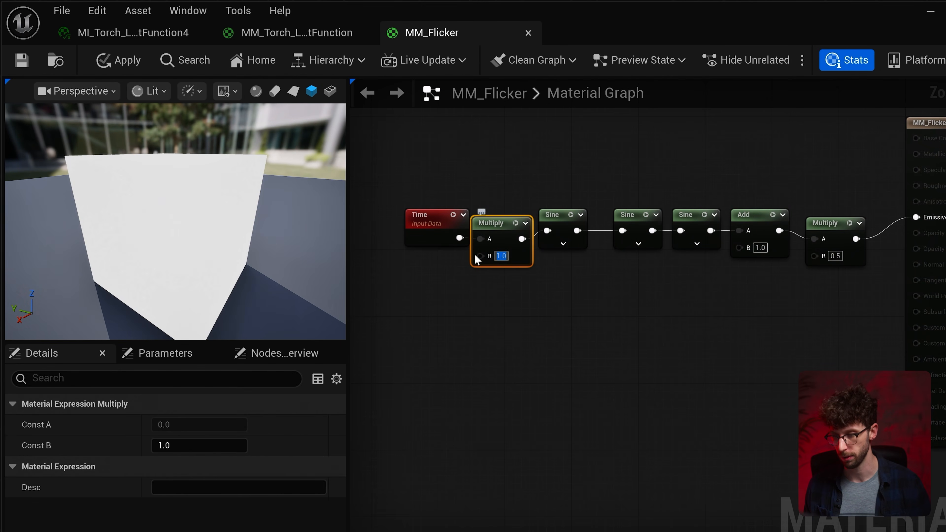
click(557, 260)
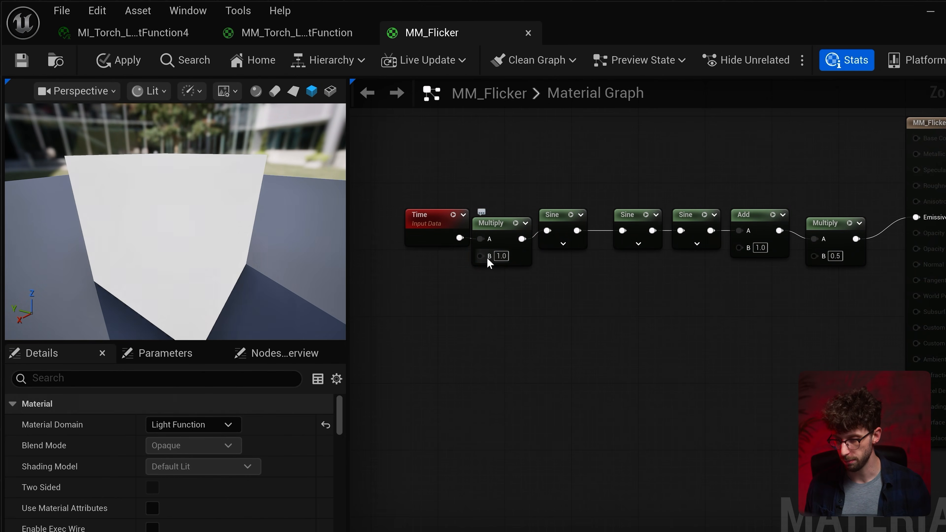
- Promote the new Multiply's B input to a parameter named Speed, placed below Time, with a default value of 1
right_click(486, 258)
key(Escape)
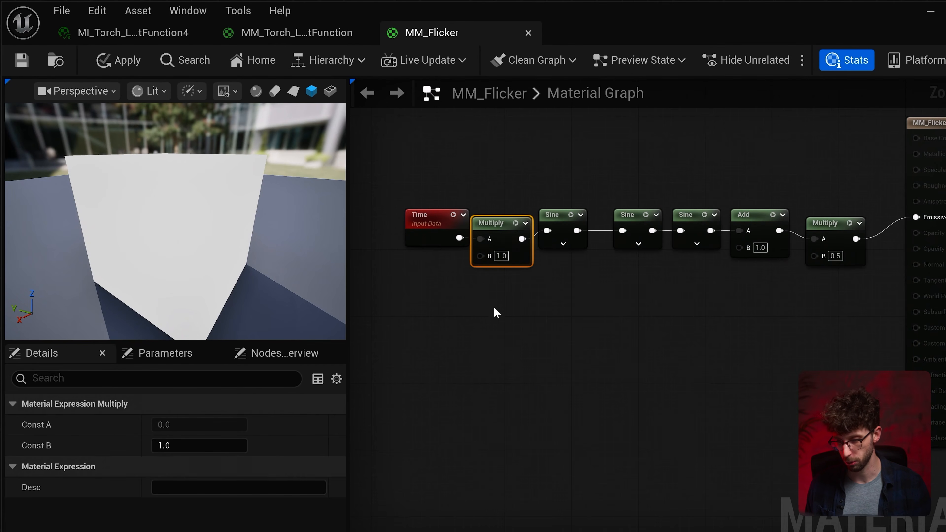
drag(456, 227, 431, 283)
double_click(431, 284)
text(Speed)
key(Return)
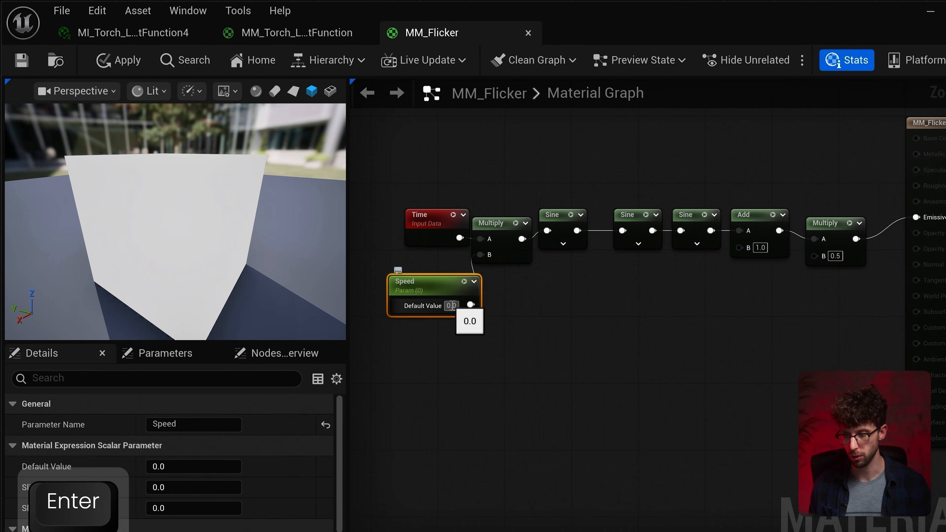
text(1)
key(Return)
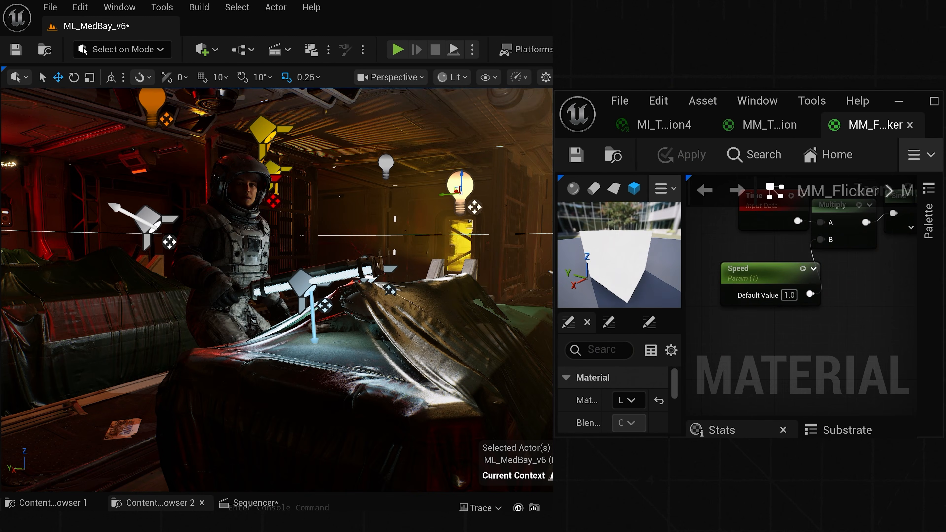
- Set the Speed parameter's default value to 0.1
click(789, 295)
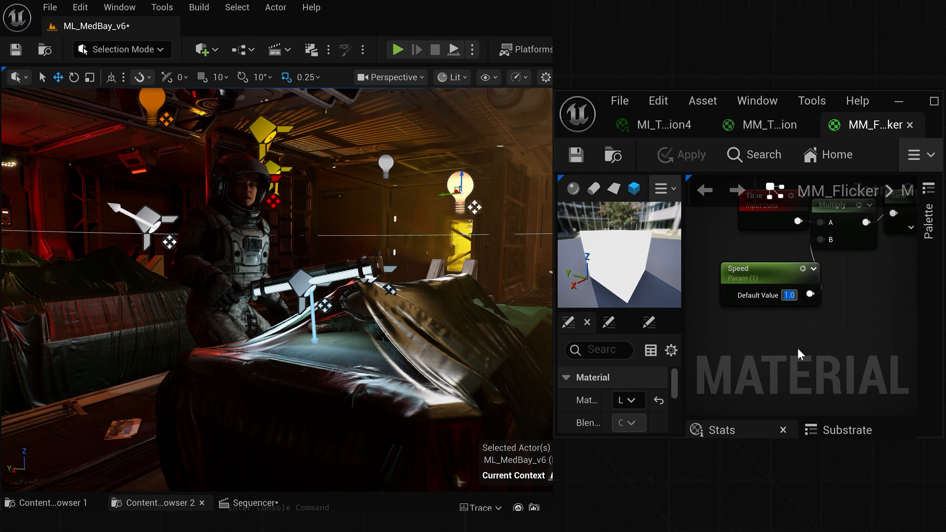
text(.1)
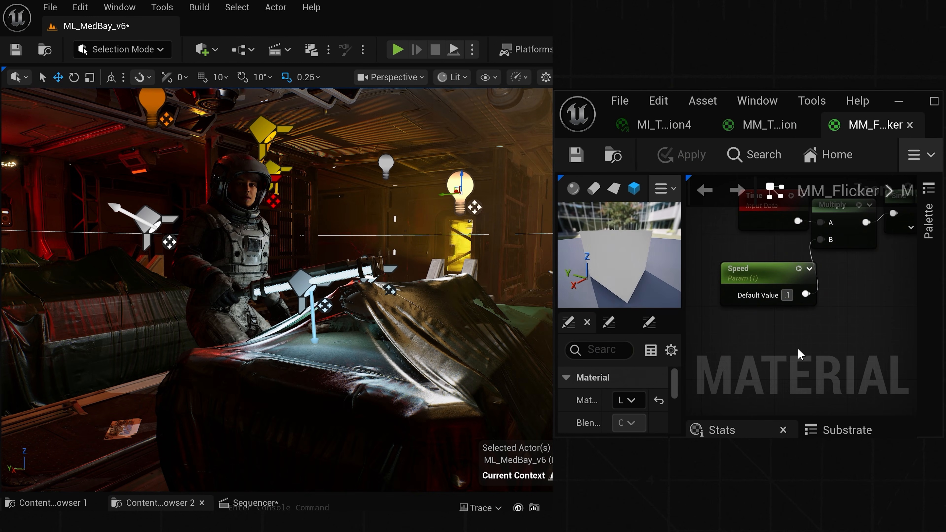
key(Return)
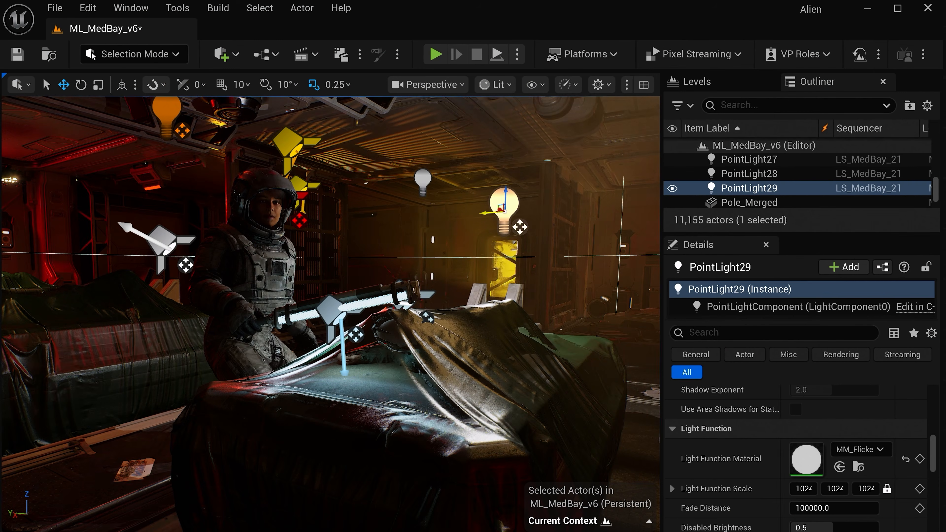
- Set the Light Color of the point light by the doorway to yellow, hex FFE600FF
drag(491, 213, 460, 225)
scroll(762, 446, up, 15)
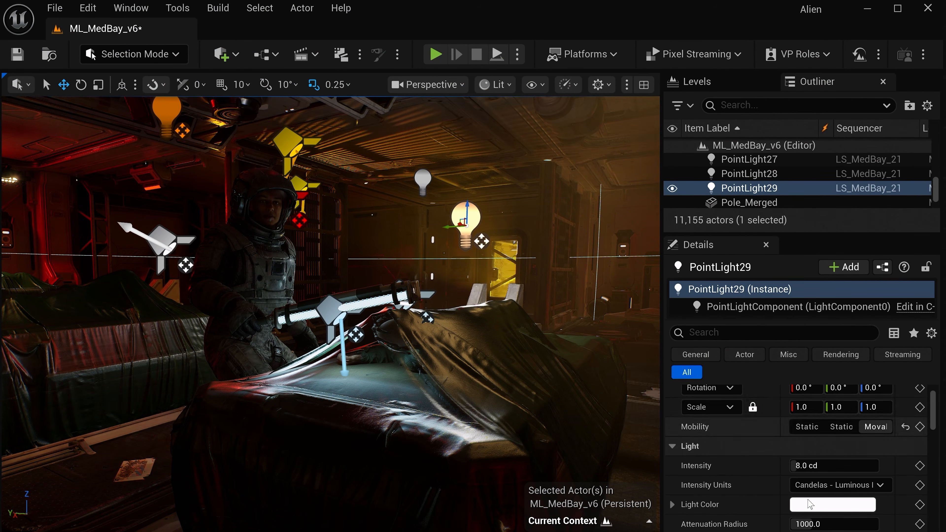
click(832, 504)
mouse_move(689, 294)
mouse_down()
mouse_move(710, 295)
mouse_move(699, 361)
mouse_up()
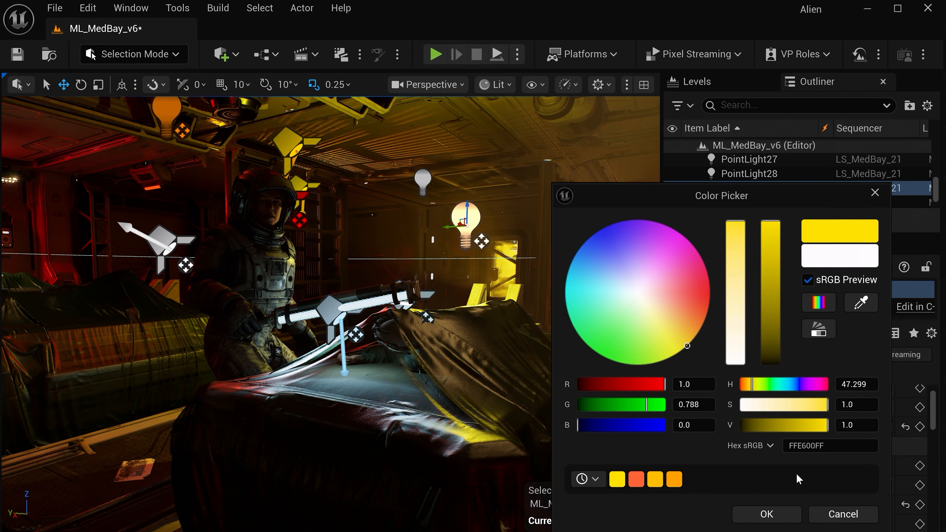
click(785, 515)
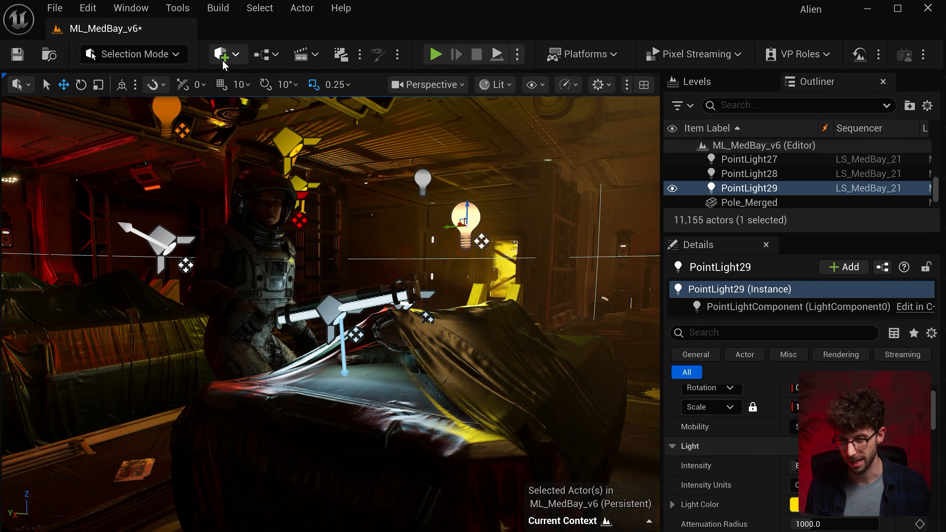
- Add a cube to the level, scale it down and place it beside the yellow point light behind the astronaut
click(222, 54)
click(406, 247)
key(r)
drag(452, 325, 386, 233)
key(w)
scroll(759, 480, down, 3)
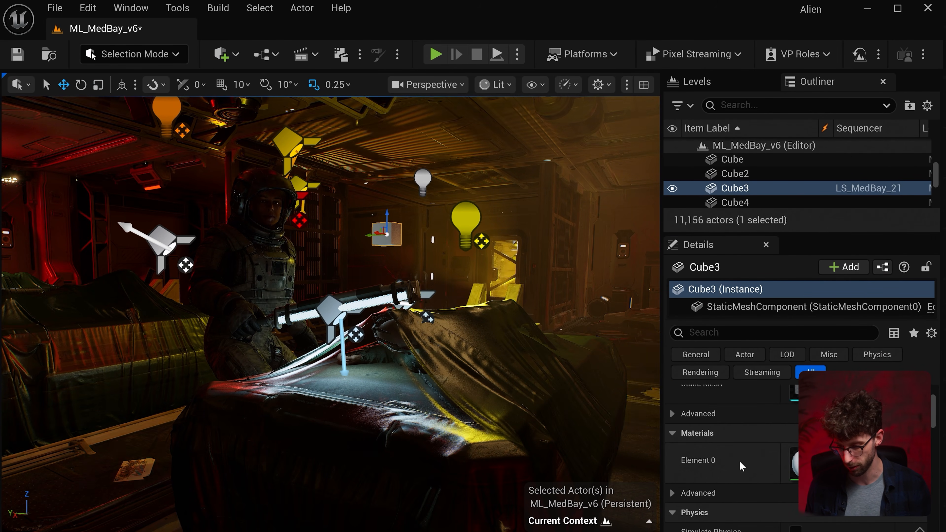
- Create a new material named MM_BlinkingLight in the UE201 folder and open it for editing
key(ctrl+space)
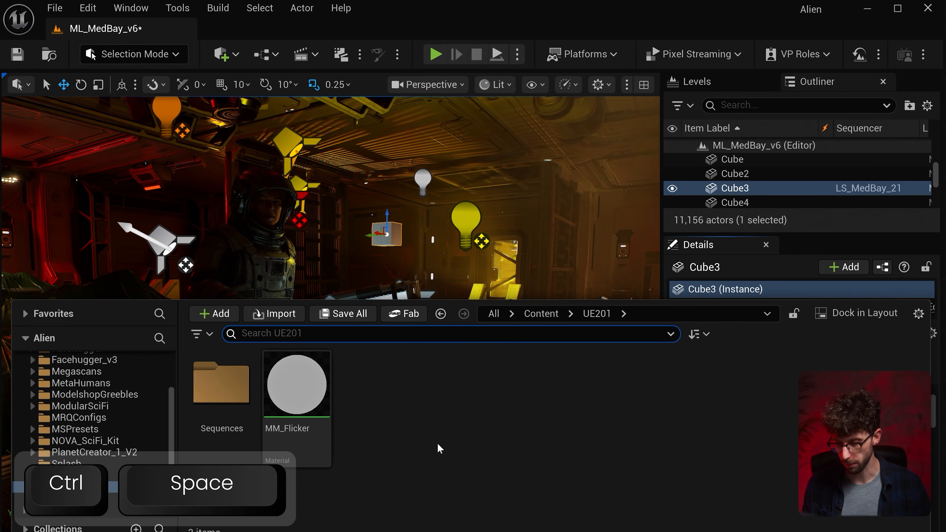
right_click(380, 429)
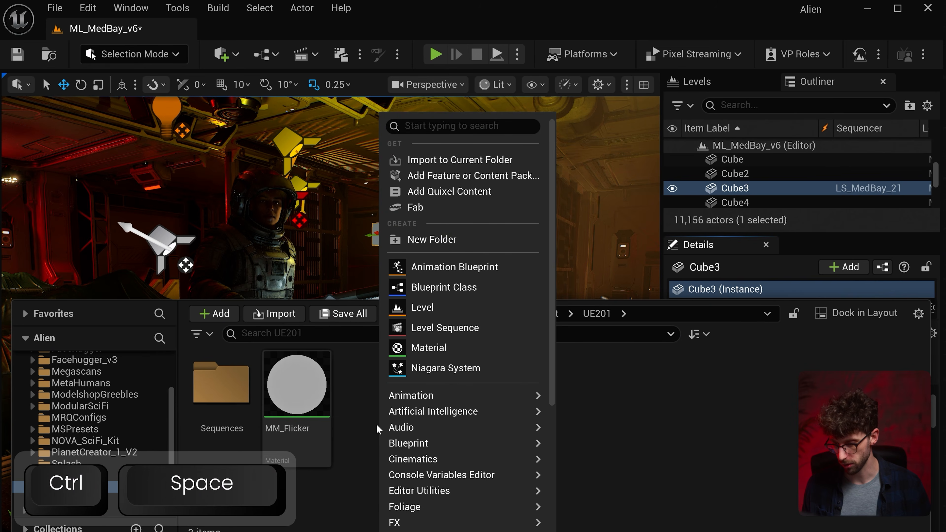
click(463, 349)
text(MM_)
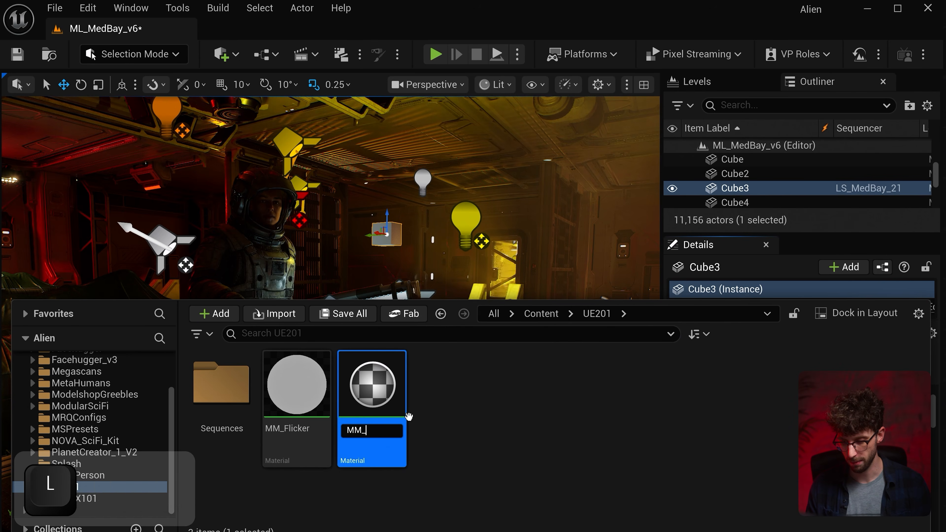
text(BlinkingLight)
key(Return)
double_click(387, 402)
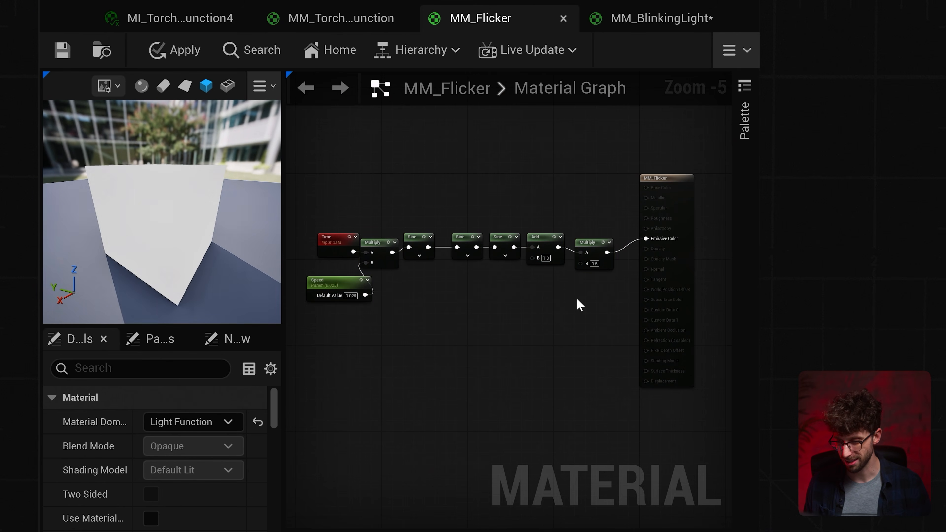
- Copy MM_Flicker's node chain into MM_BlinkingLight and connect its last Multiply to Emissive Color
drag(332, 185, 376, 201)
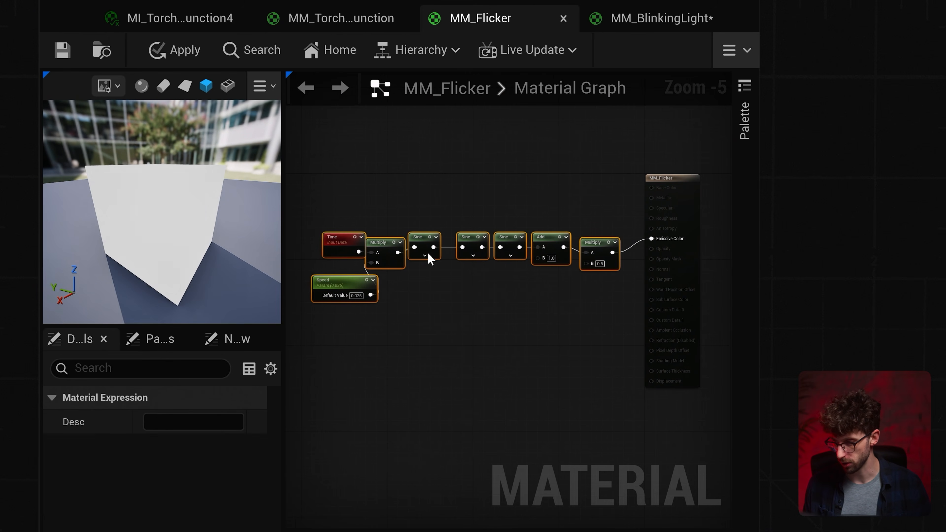
click(657, 22)
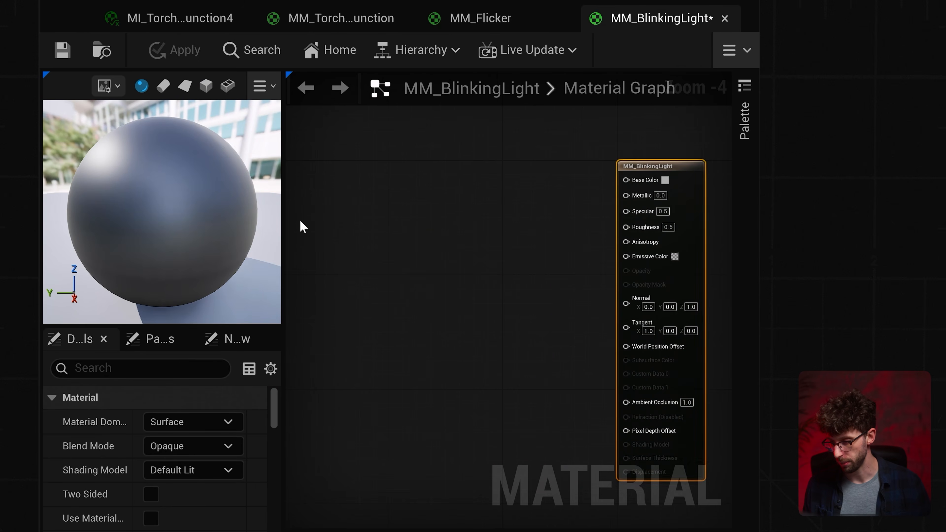
key(ctrl+v)
click(652, 164)
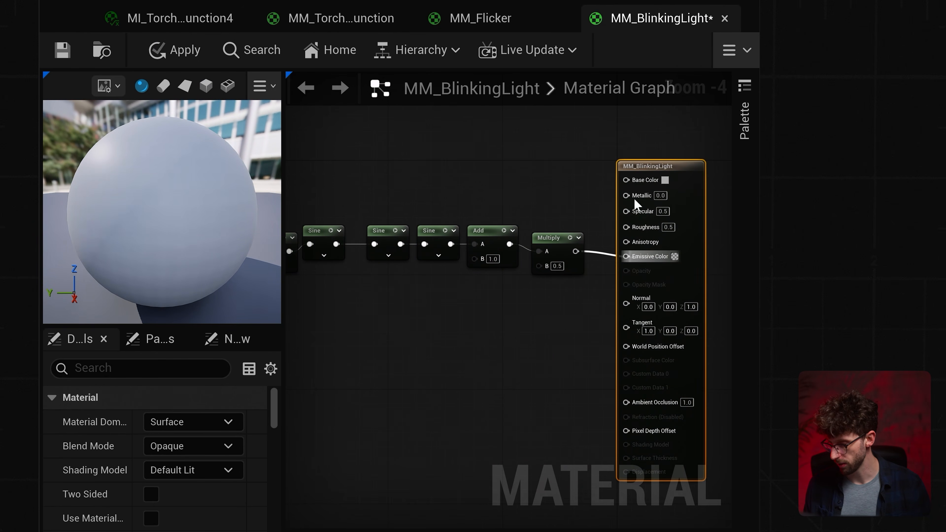
- Set the Base Color of MM_BlinkingLight to black
click(665, 180)
drag(622, 247, 609, 345)
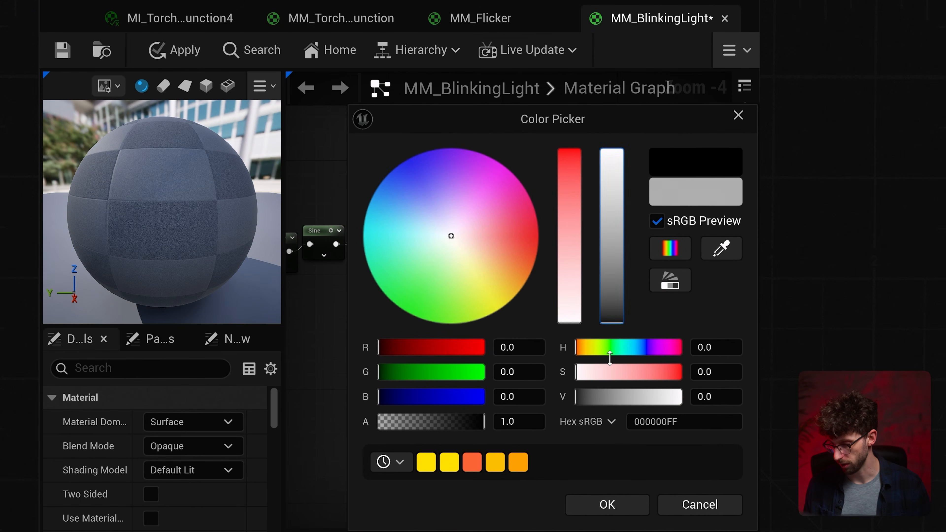
click(611, 499)
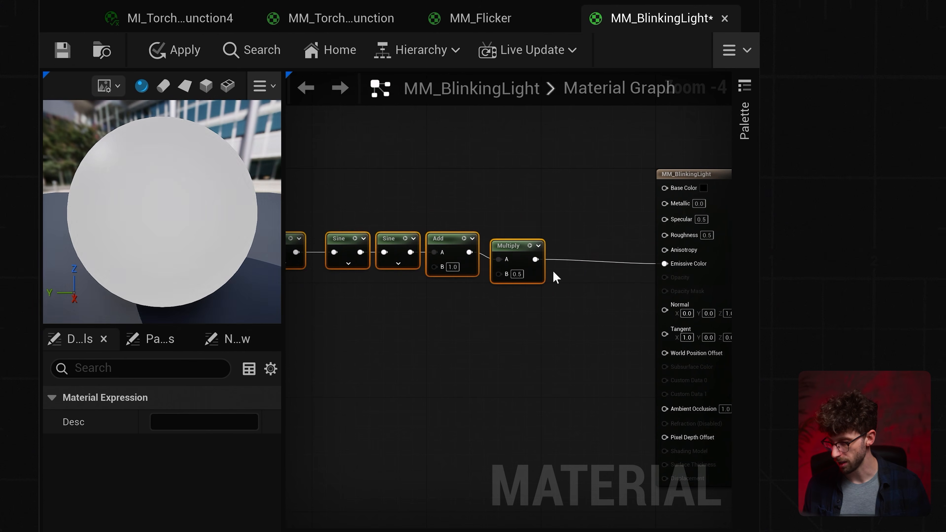
- Duplicate the last Multiply node and insert the copy between the original and Emissive Color
key(ctrl+d)
drag(535, 259, 661, 264)
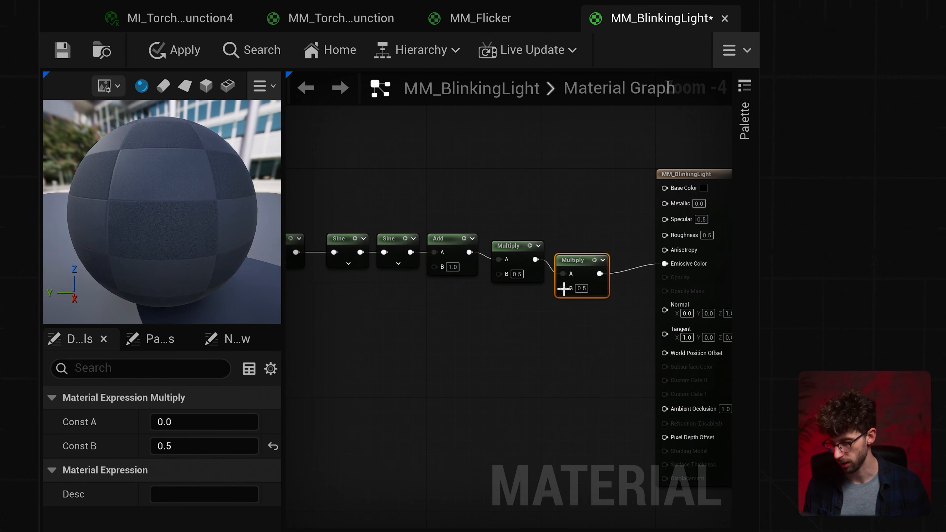
click(468, 334)
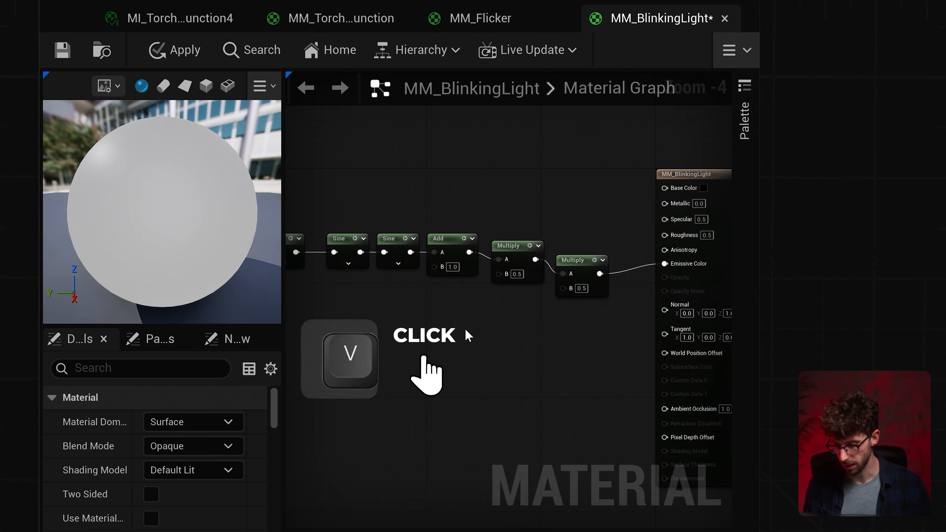
- Add a vector parameter named LightColor and connect it to the B input of the final Multiply
click(464, 329)
text(vv)
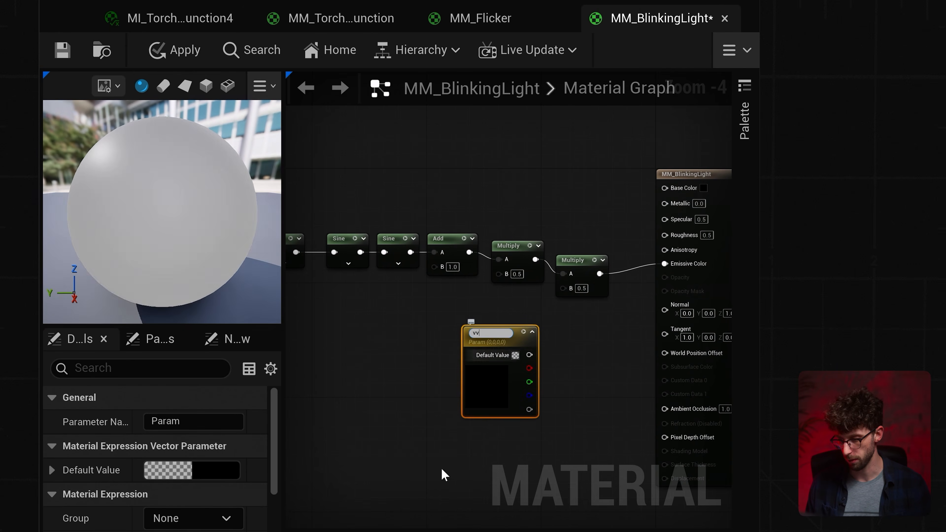
key(ctrl+a)
text(LightColor)
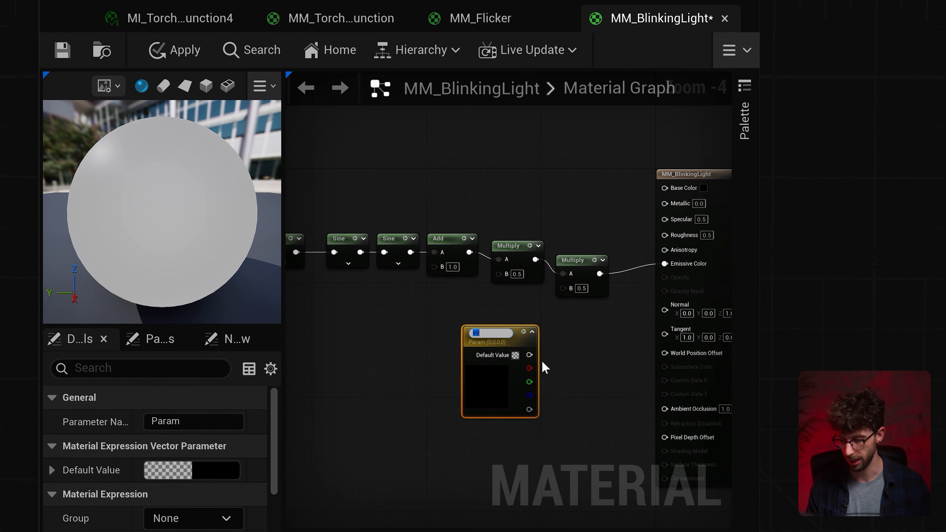
key(Return)
drag(529, 355, 563, 287)
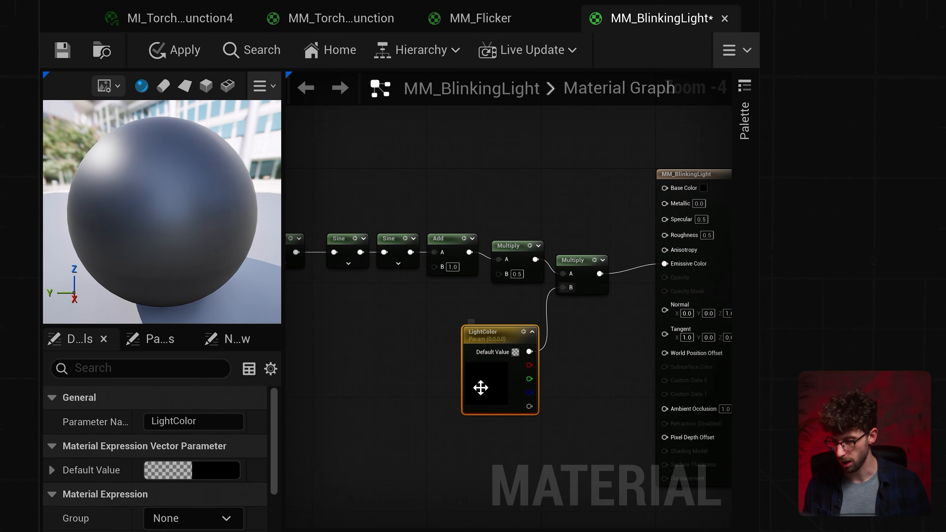
- Copy the green channel value from PointLight29's light color as the reference for the LightColor parameter
click(51, 470)
scroll(157, 477, down, 2)
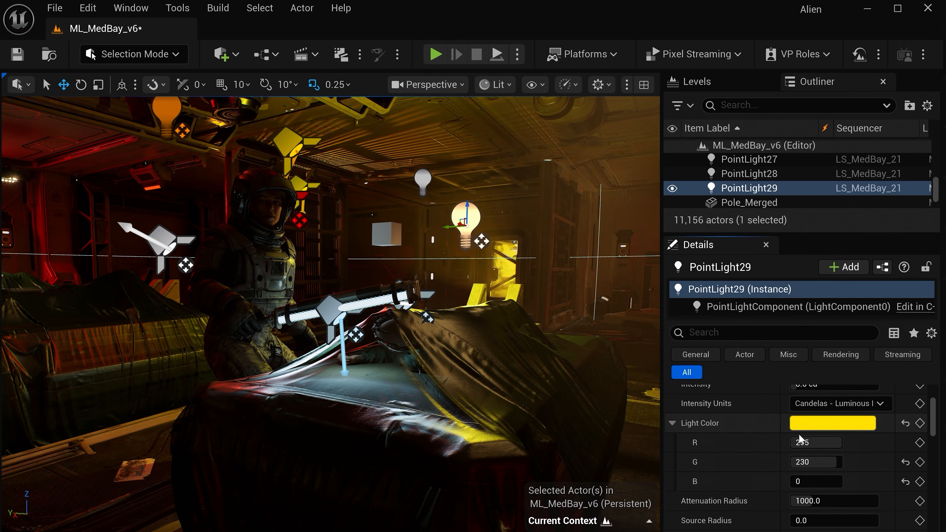
click(830, 425)
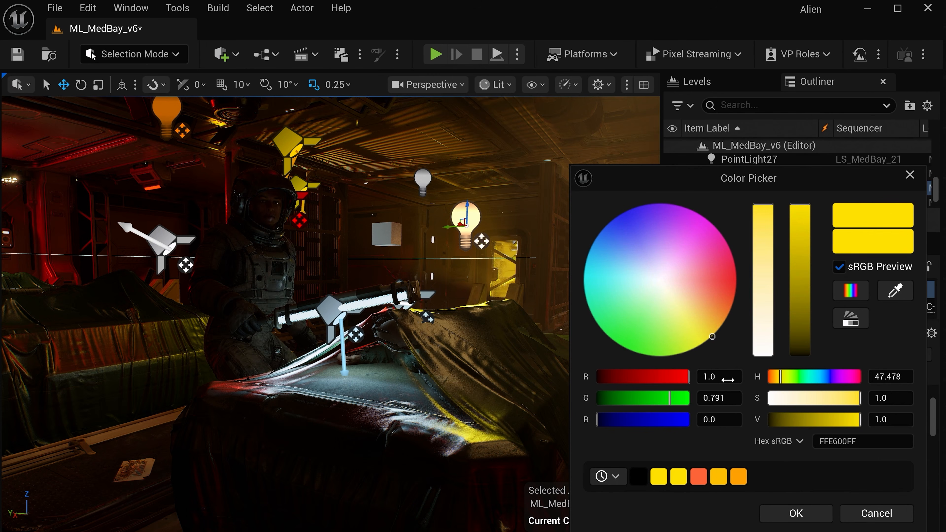
click(724, 400)
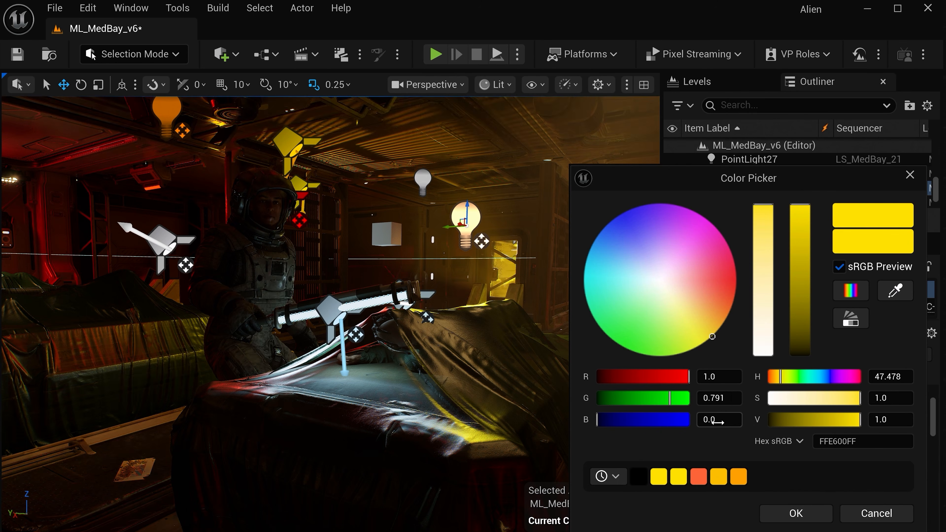
key(ctrl+c)
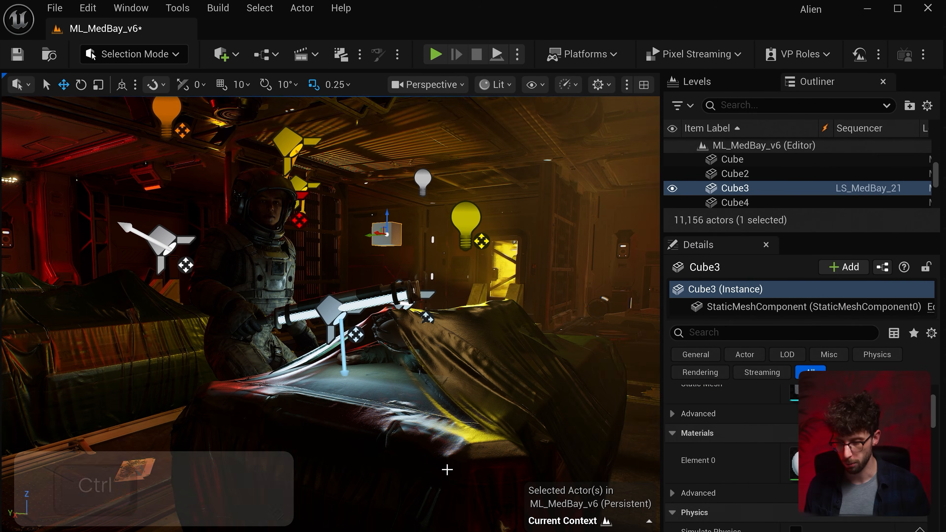
key(ctrl+space)
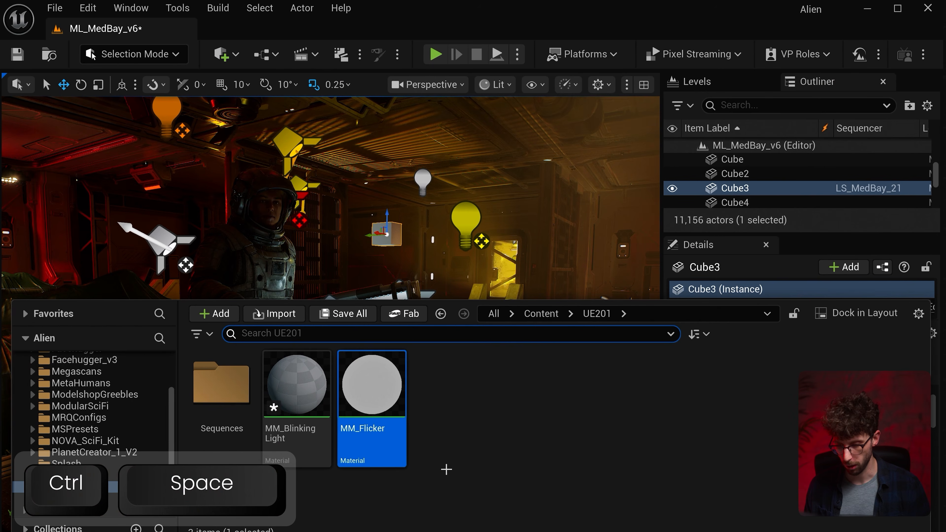
- Set the LightColor default value in MM_BlinkingLight to R 1.0 and G 0.791
double_click(299, 389)
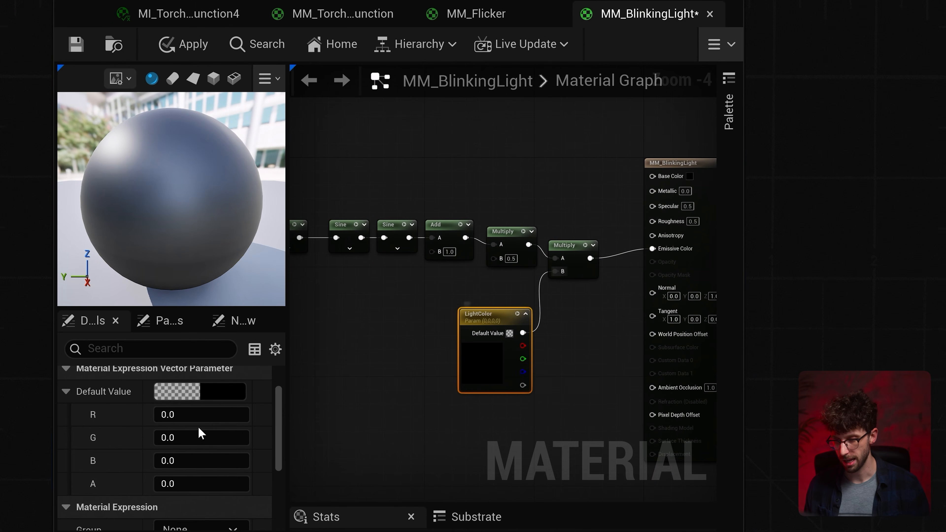
text(1)
key(Return)
click(184, 441)
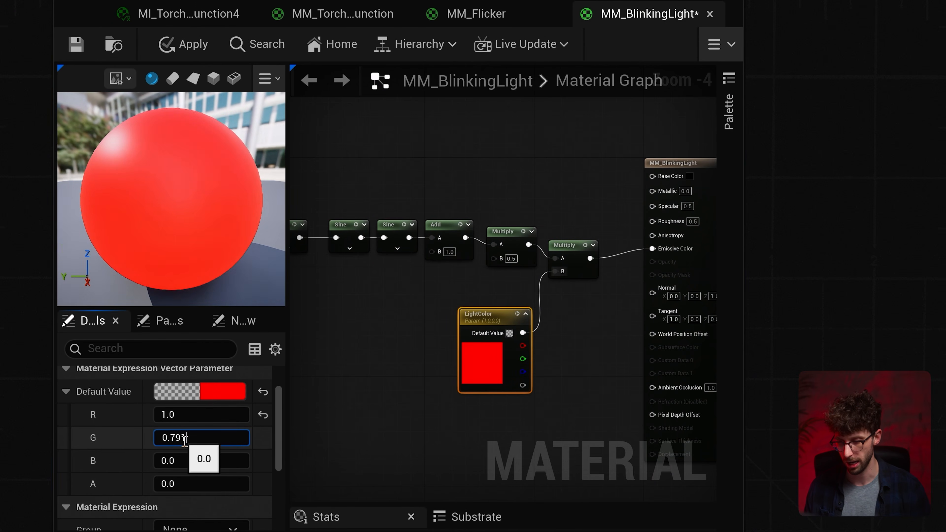
text(0.791)
key(Return)
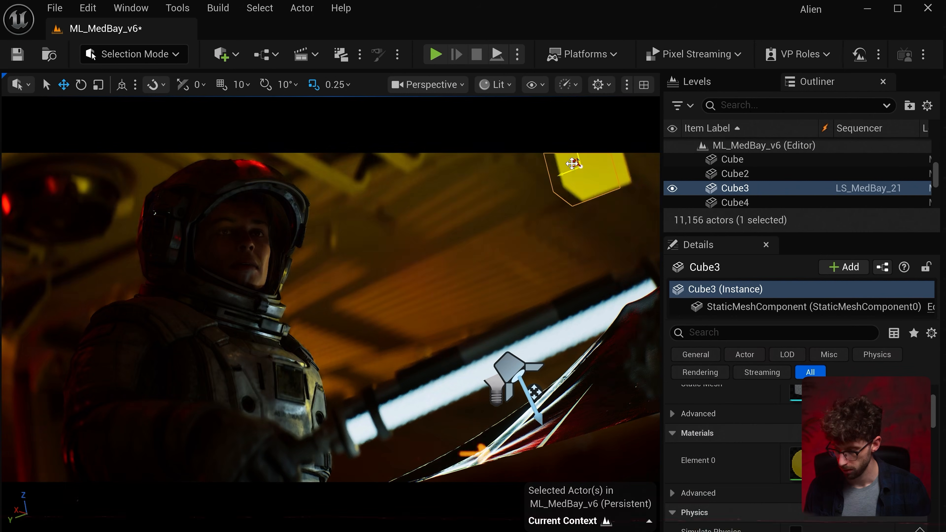
- Reposition the glowing cube in the background beside the astronaut's helmet and place a duplicate next to it
drag(562, 179, 544, 379)
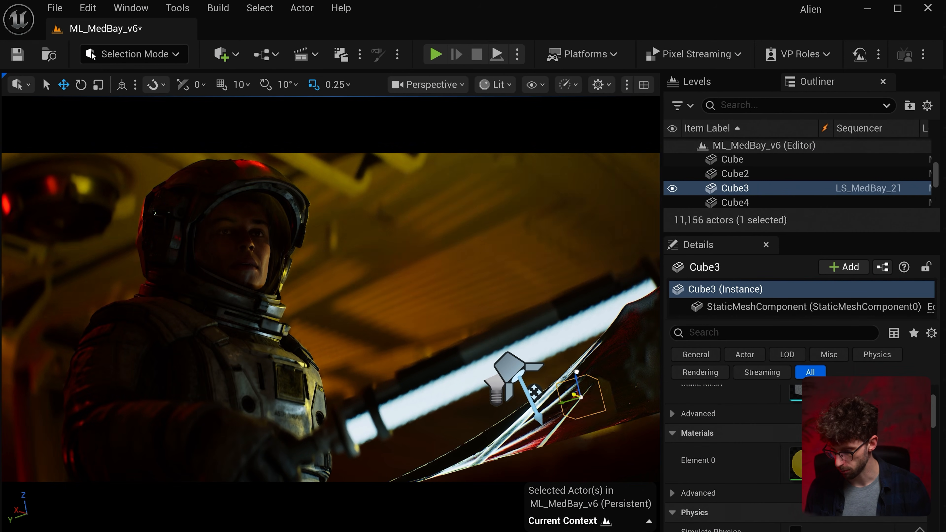
drag(629, 412, 587, 268)
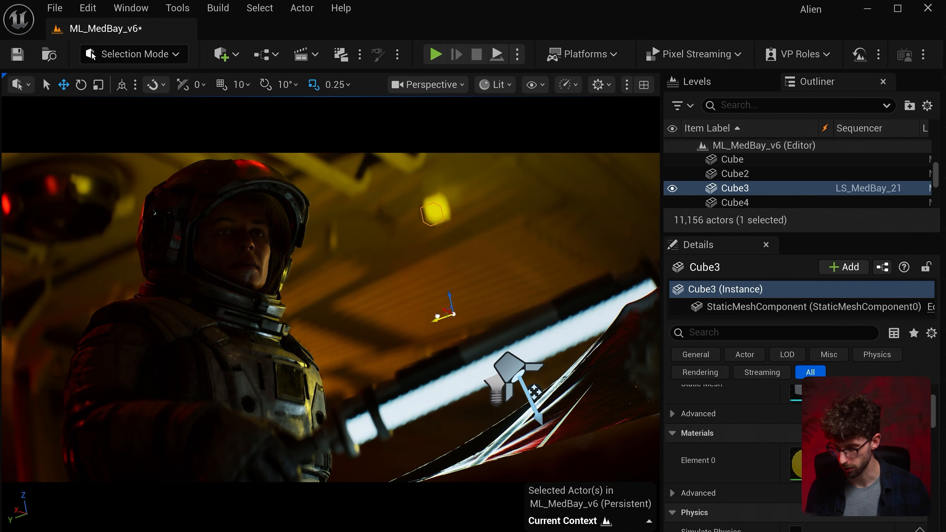
drag(446, 308, 543, 323)
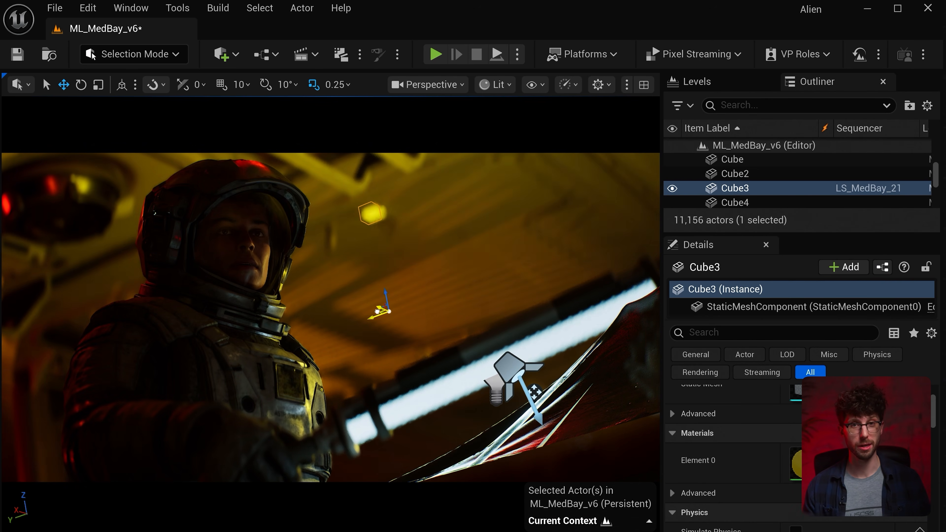
key(g)
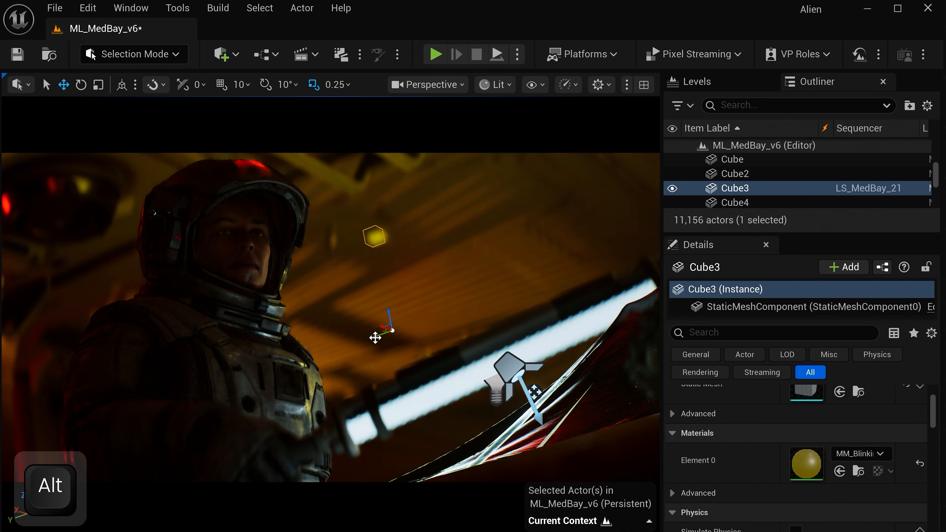
alt+drag(378, 337, 412, 248)
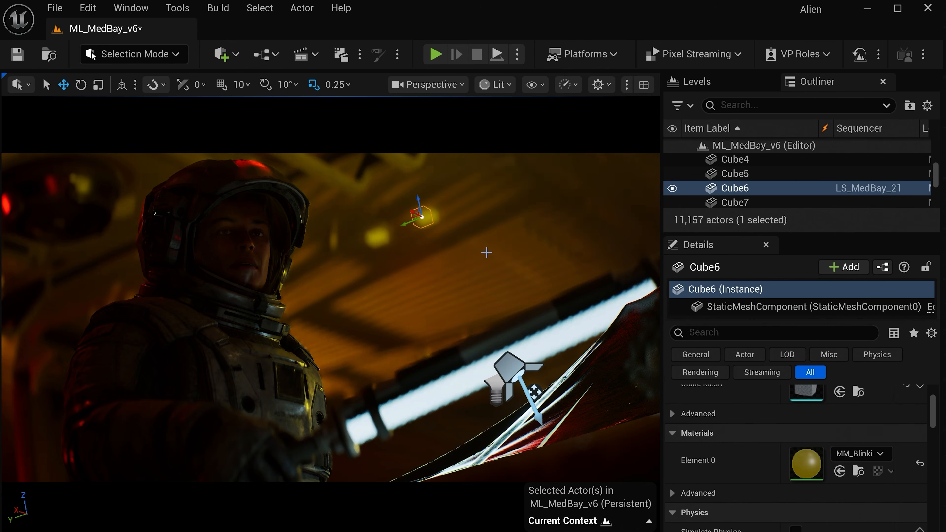
key(g)
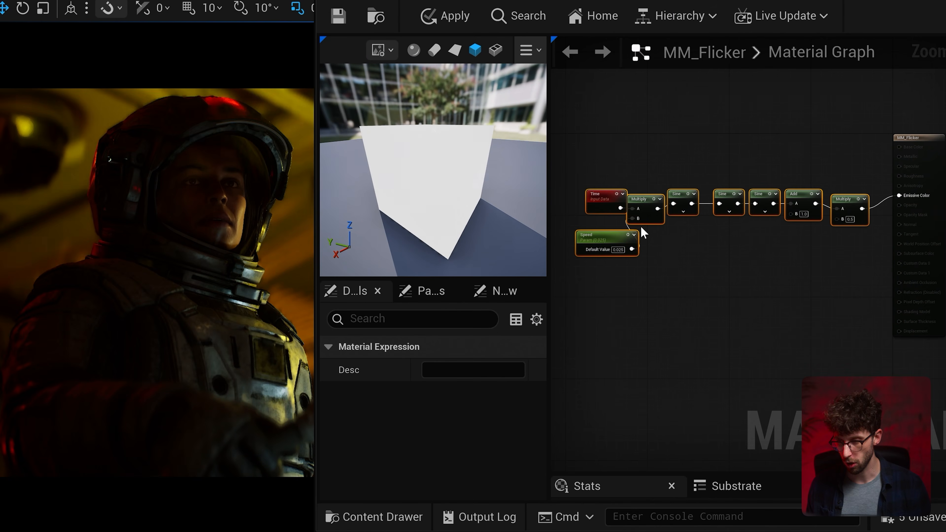
- Insert an Add node between Time and the first Multiply in the MM_Flicker graph
scroll(663, 242, up, 1)
right_drag(662, 243, 796, 251)
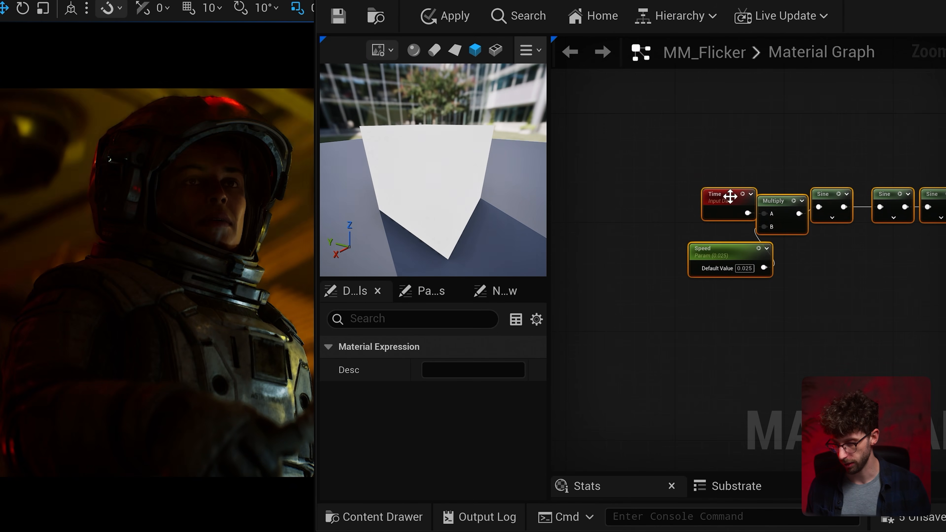
drag(729, 196, 654, 203)
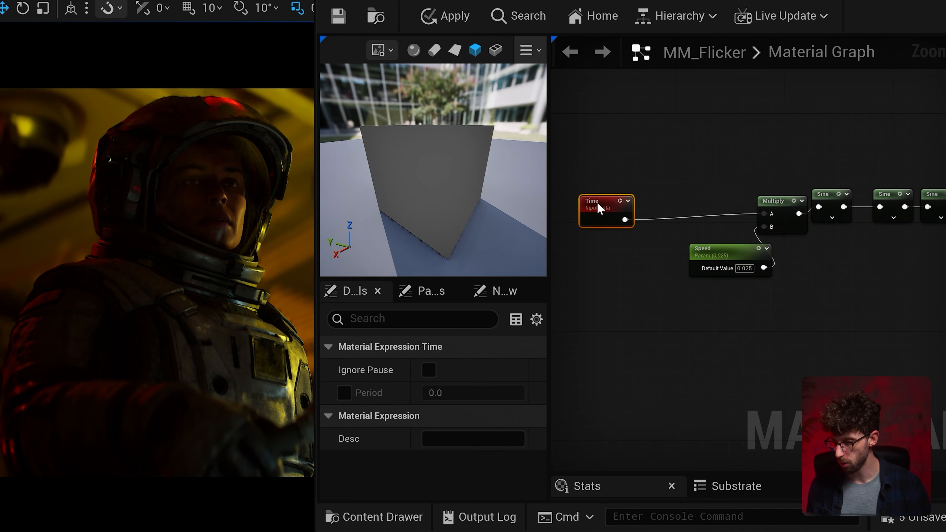
drag(625, 212, 666, 203)
text(add)
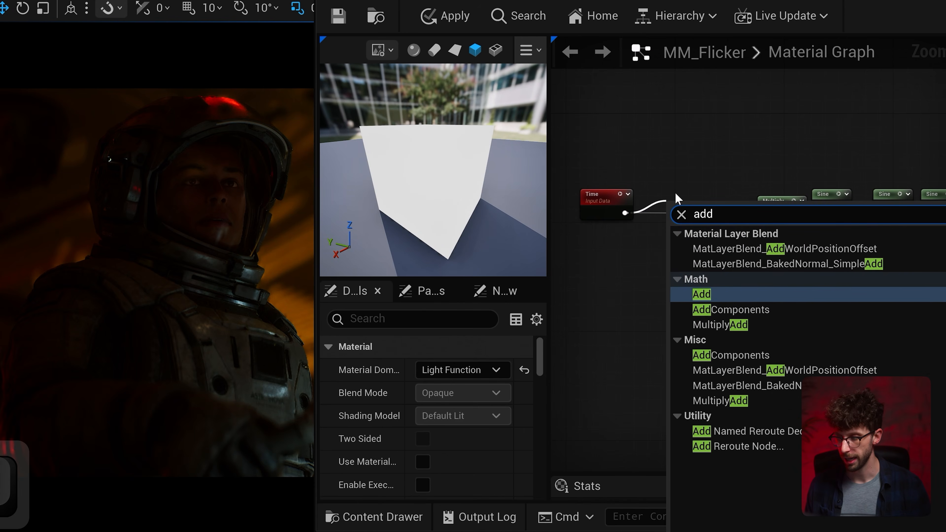
click(702, 295)
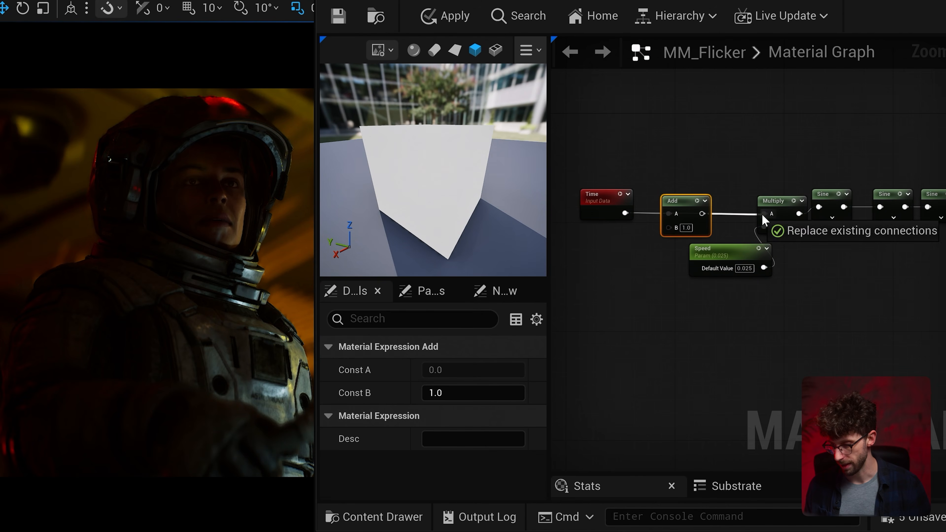
drag(763, 219, 762, 218)
- Promote the B input of the new Add node to a parameter named TimeOffset
right_click(668, 228)
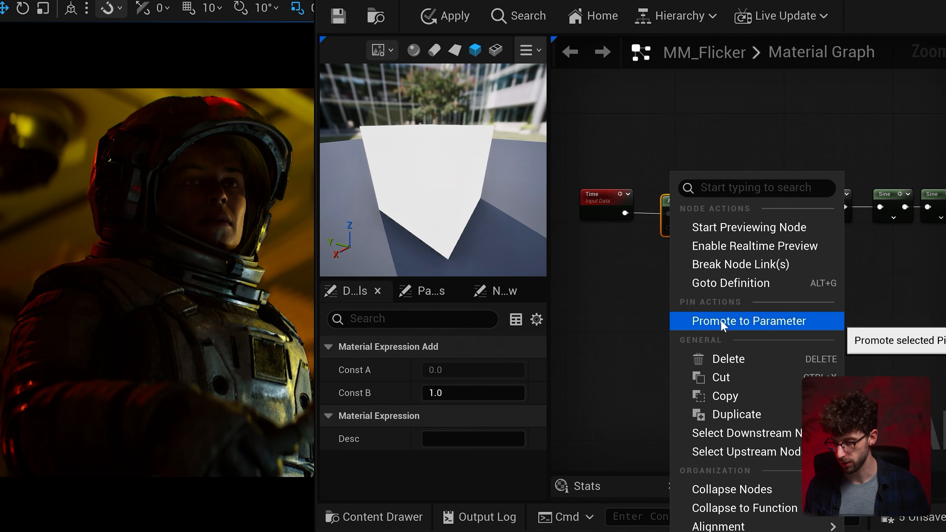
click(742, 326)
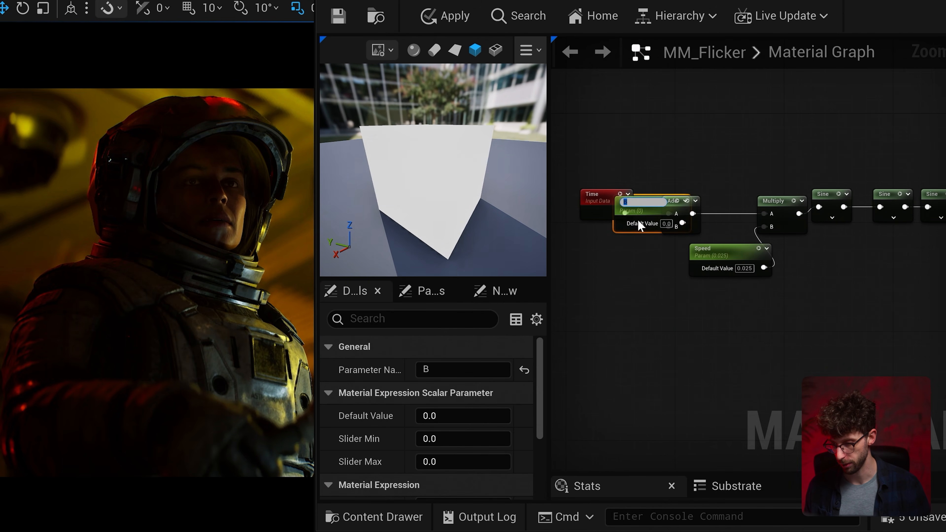
drag(634, 228, 633, 272)
key(F2)
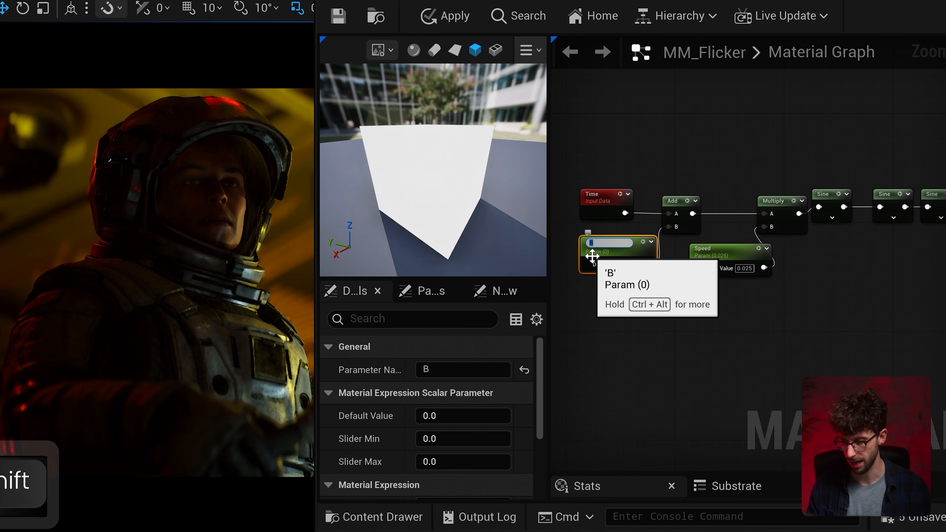
text(TimeOffset)
key(Return)
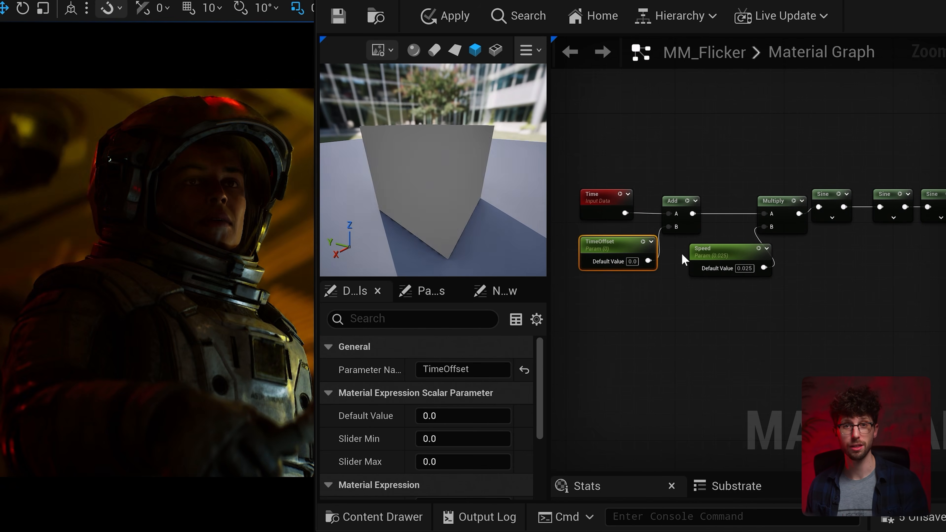
- Try a TimeOffset default value of 2 and return it to 0
click(633, 260)
text(2)
key(Return)
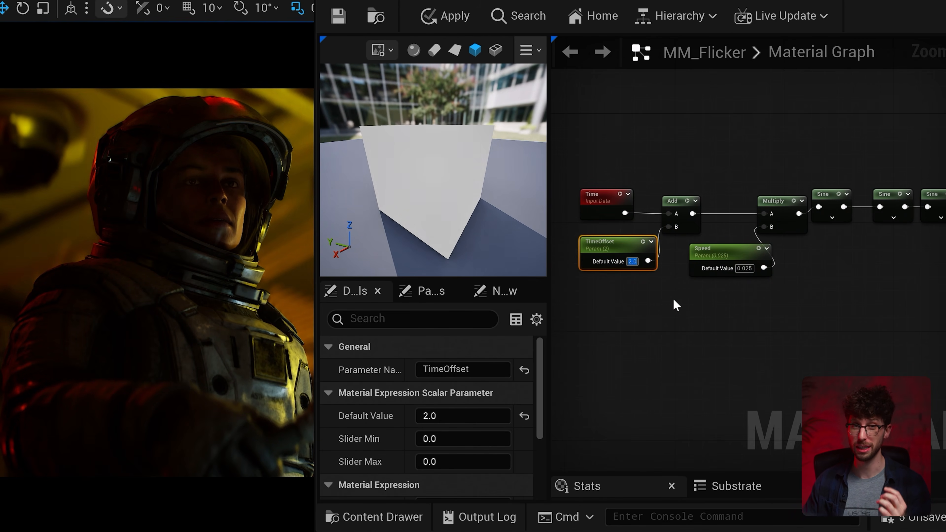
text(0)
key(Return)
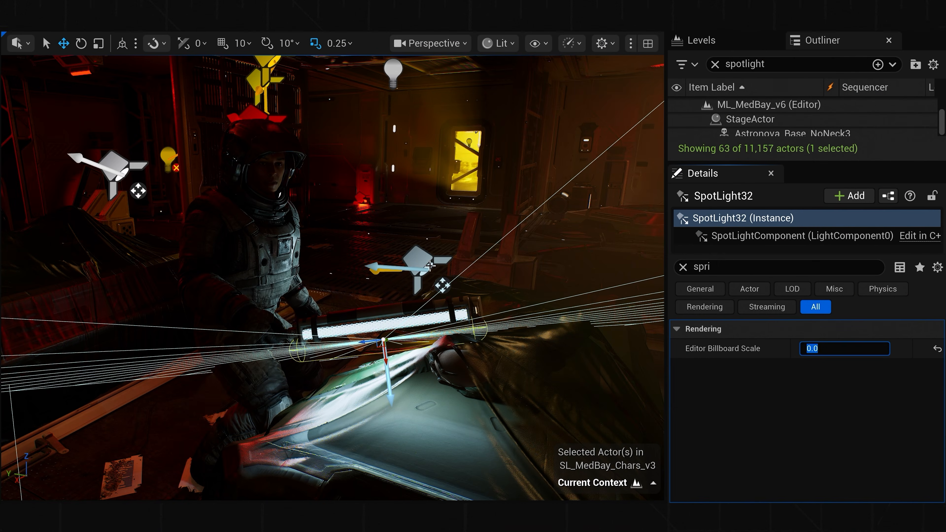
- Clear the light function material from SpotLight37
click(430, 265)
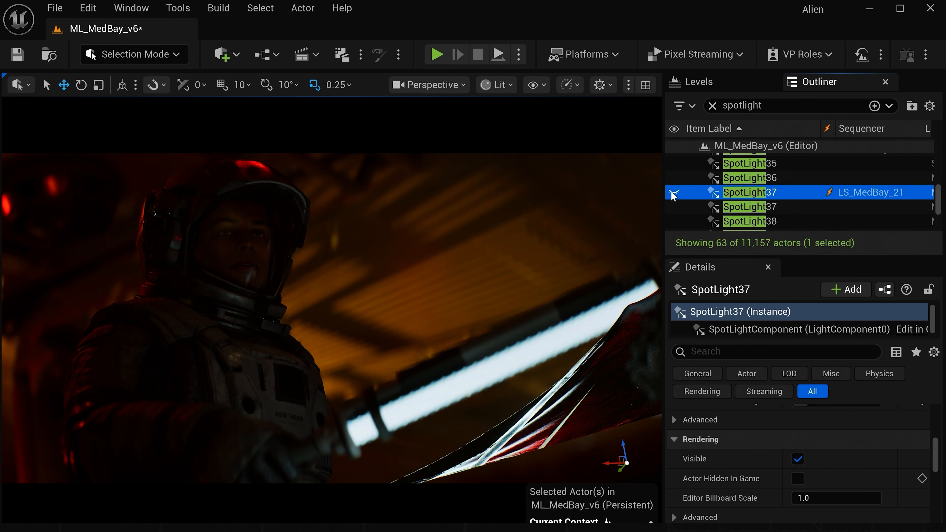
scroll(729, 436, down, 5)
scroll(729, 439, down, 2)
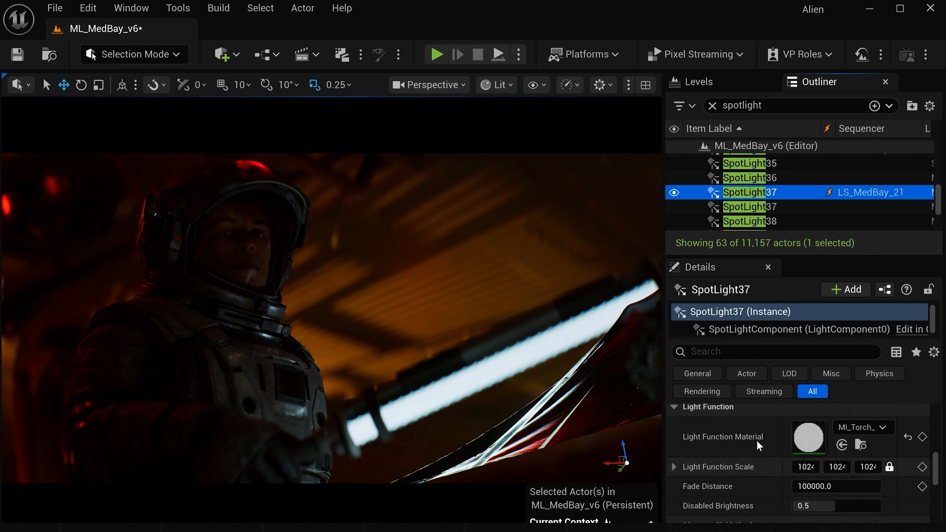
scroll(689, 454, up, 1)
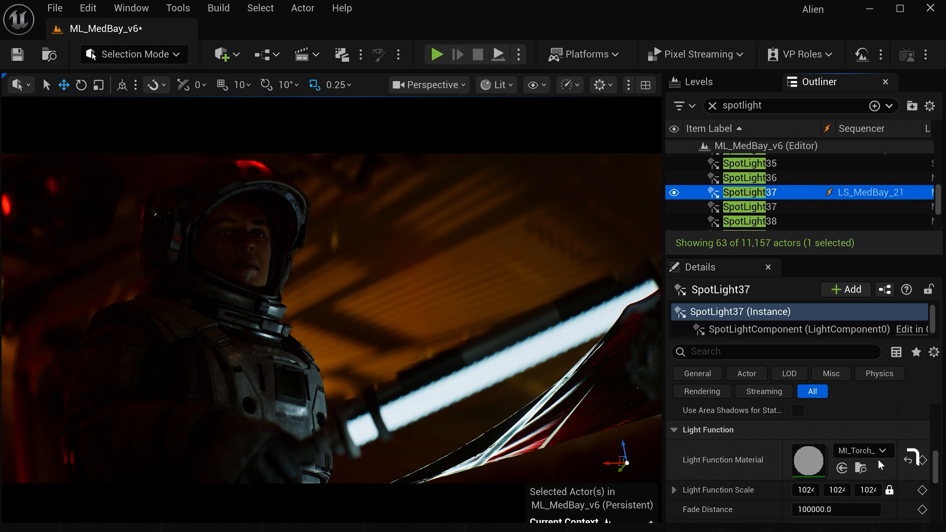
click(905, 461)
- Give SpotLight37 a source length of about 157 and a source radius of about 9.2
scroll(751, 460, up, 5)
key(a)
key(e)
key(w)
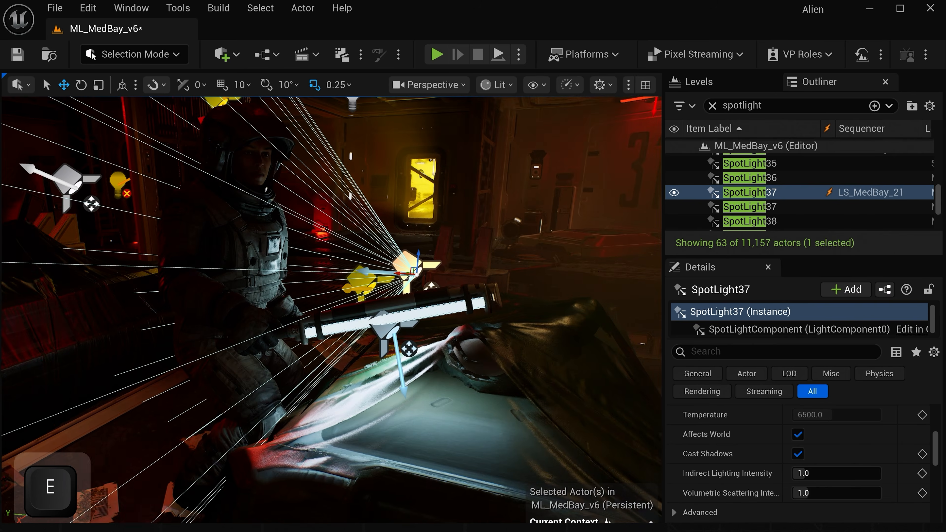
key(s)
key(d)
key(s)
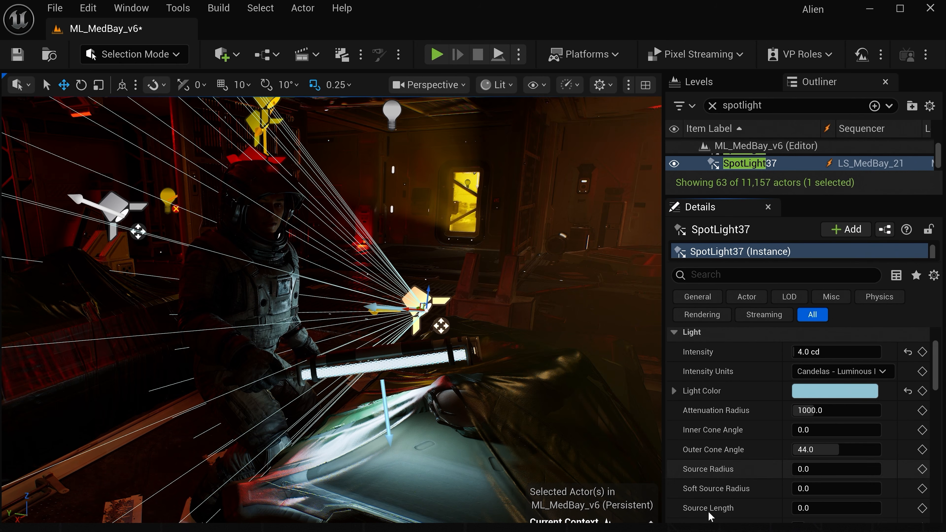
drag(816, 508, 825, 508)
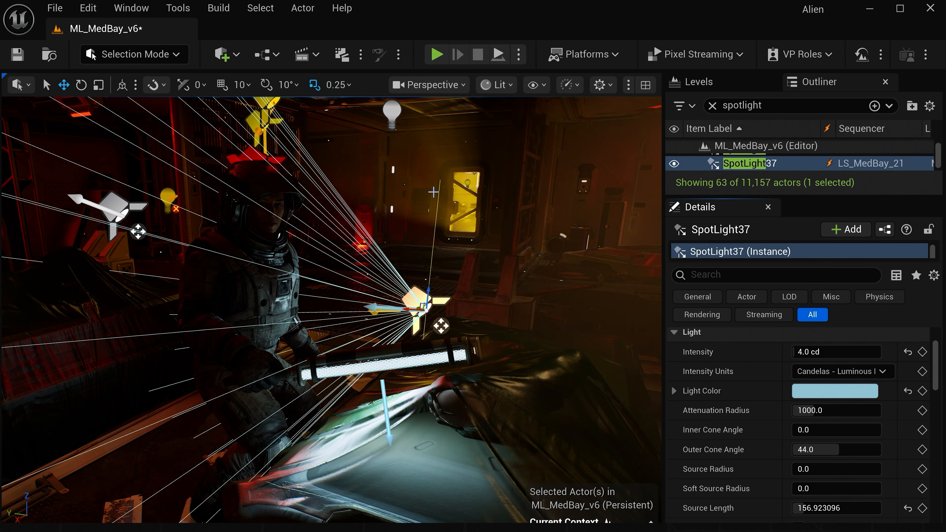
drag(815, 469, 815, 469)
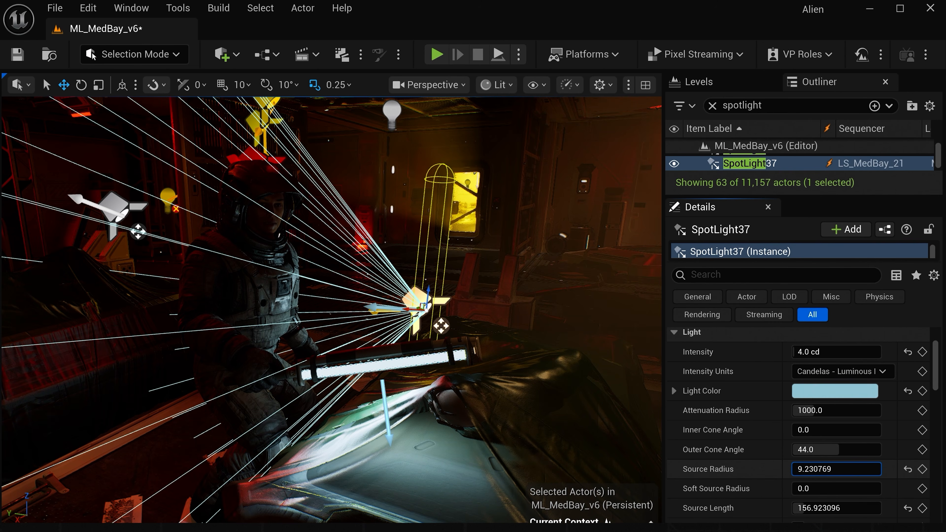
drag(815, 469, 817, 469)
- Raise SpotLight37 beside the astronaut and place its pivot at the astronaut's head, with the editor icons hidden
drag(429, 292, 434, 229)
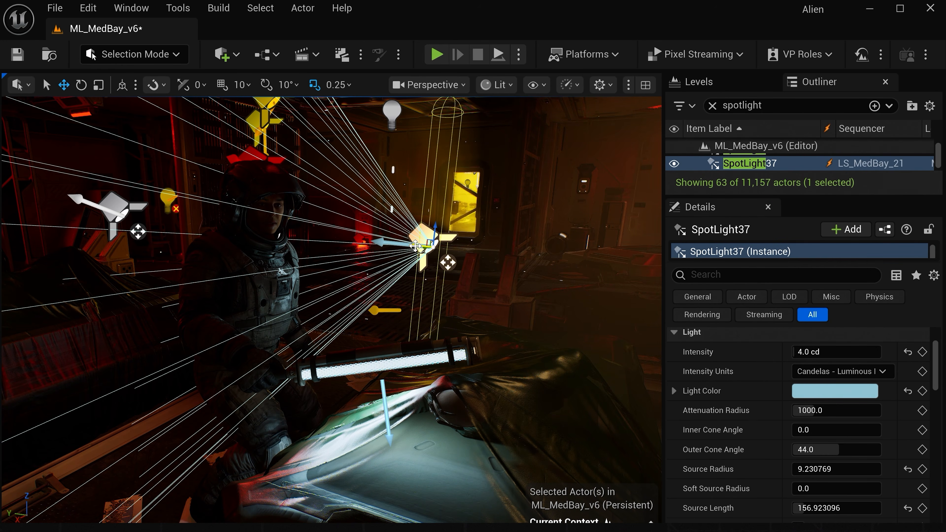
alt+middle_drag(414, 245, 396, 242)
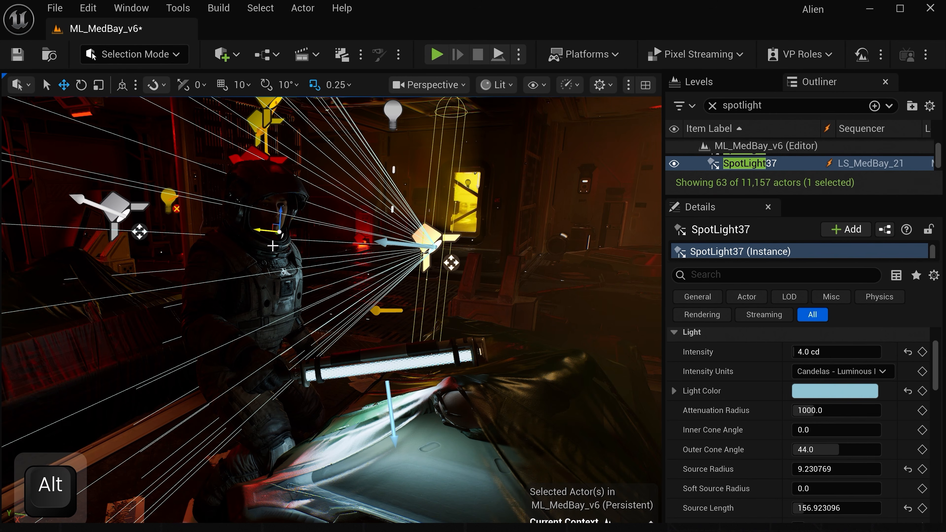
mouse_move(261, 230)
mouse_down()
mouse_move(65, 228)
mouse_move(255, 231)
mouse_up()
key(g)
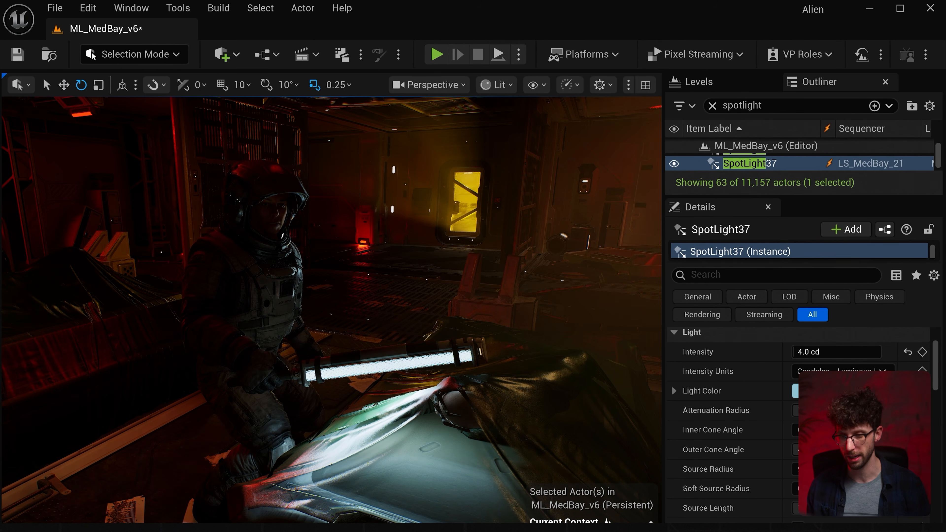
key(g)
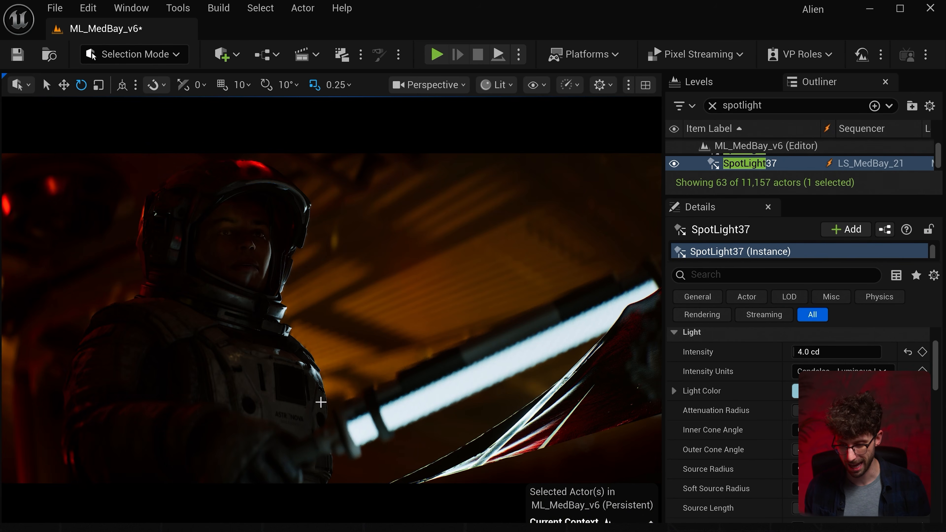
- Shift SpotLight37's pivot onto the astronaut and rotate the spotlight around it to reshape the light on the body, with the editor icons hidden
key(g)
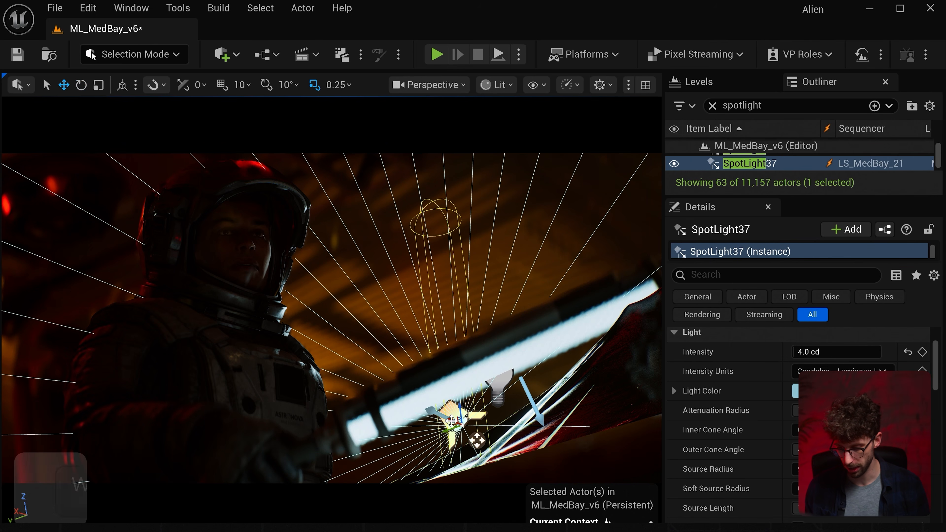
key(alt)
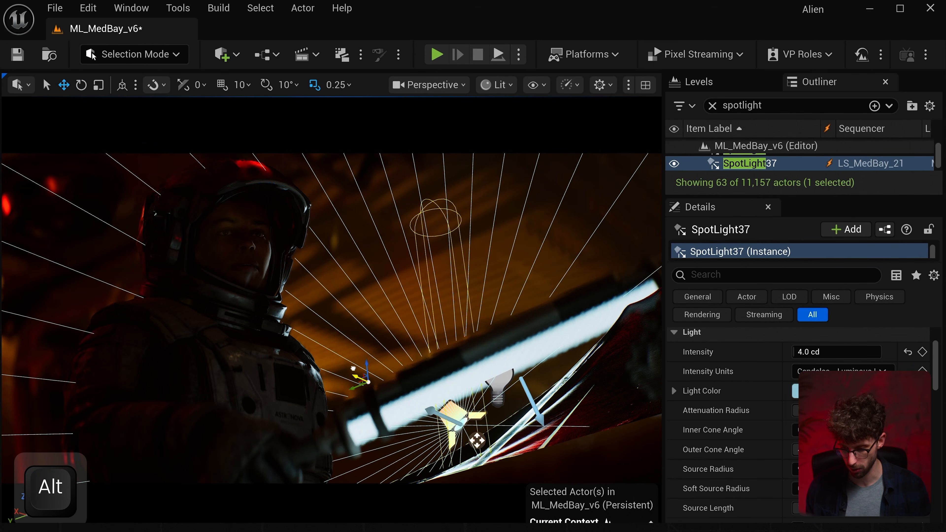
drag(301, 334, 238, 436)
key(g)
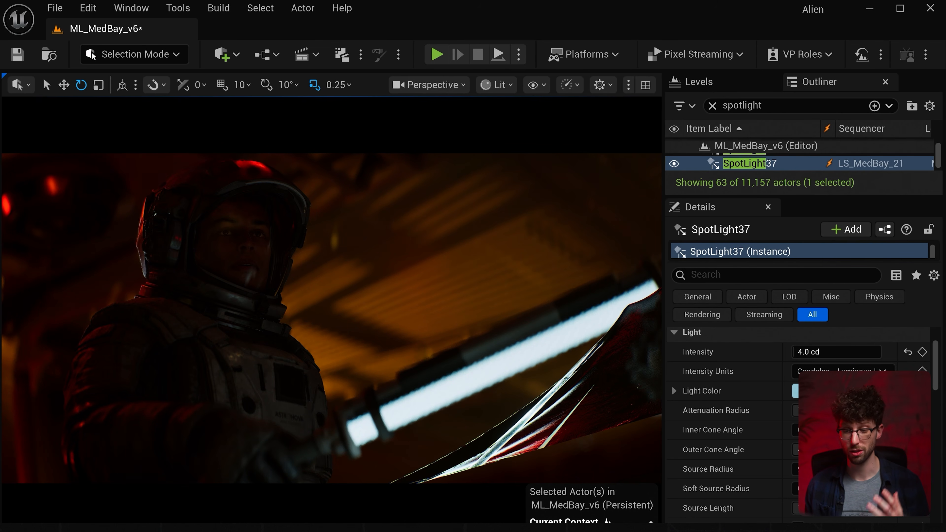
drag(238, 436, 276, 430)
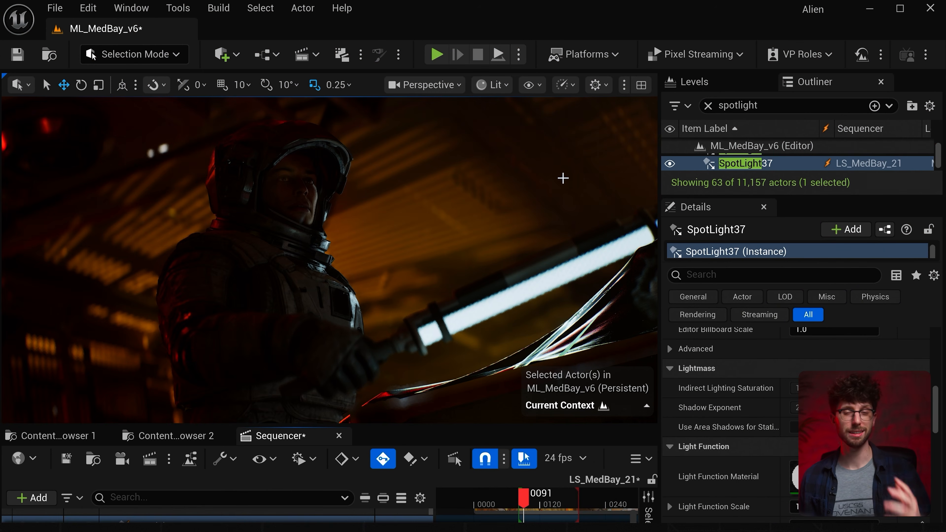
- Add a rect light to the scene and position it in front of the astronaut, above the glowing tube light
click(222, 61)
mouse_move(279, 215)
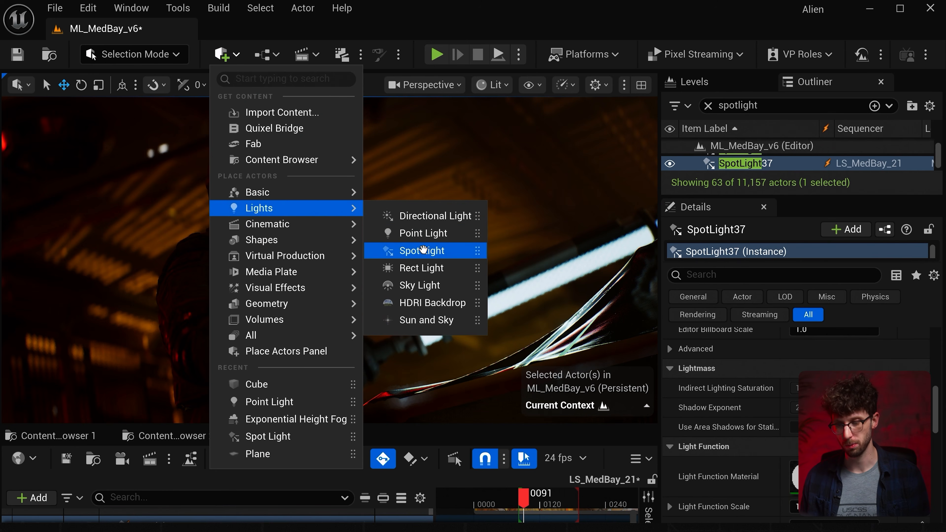
drag(421, 268, 428, 217)
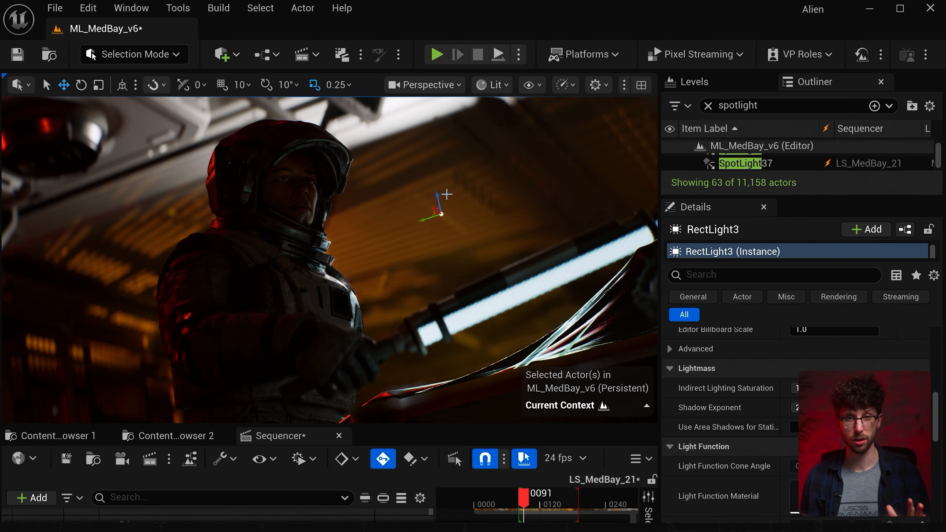
key(g)
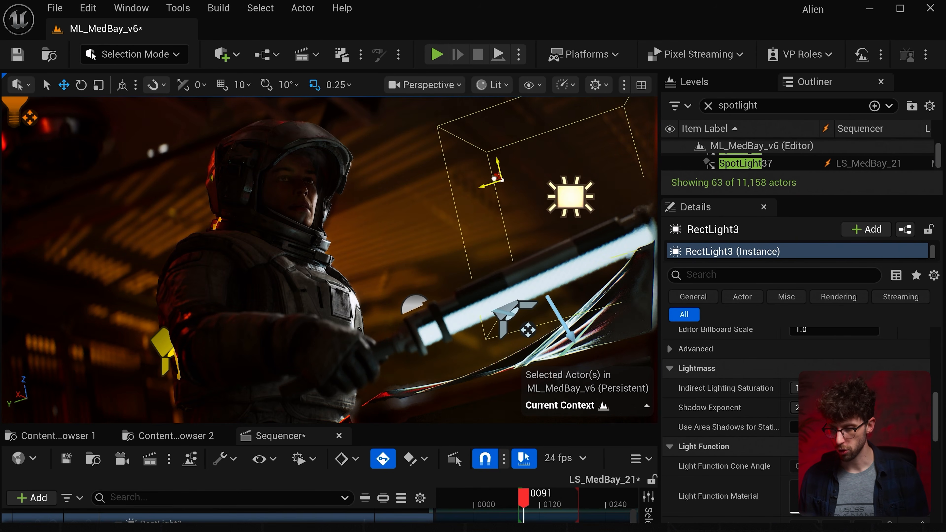
drag(443, 192, 501, 194)
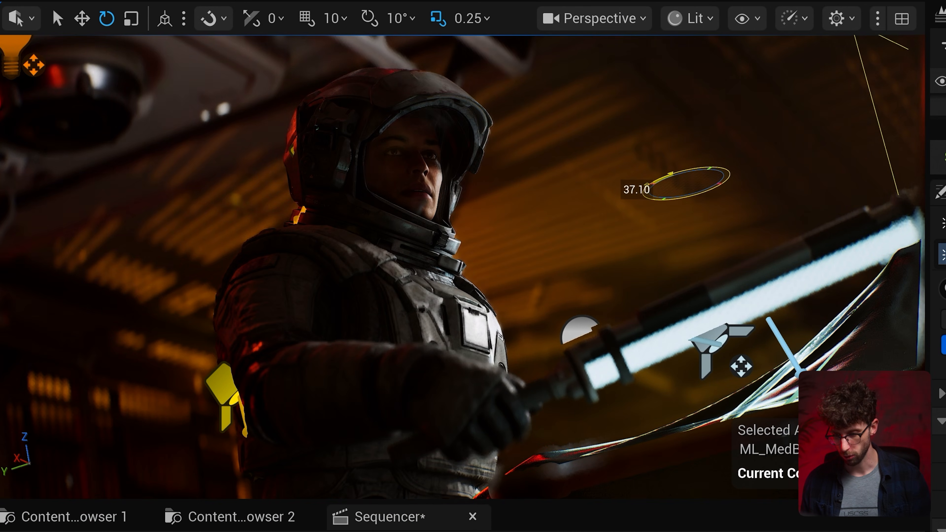
drag(646, 184, 645, 186)
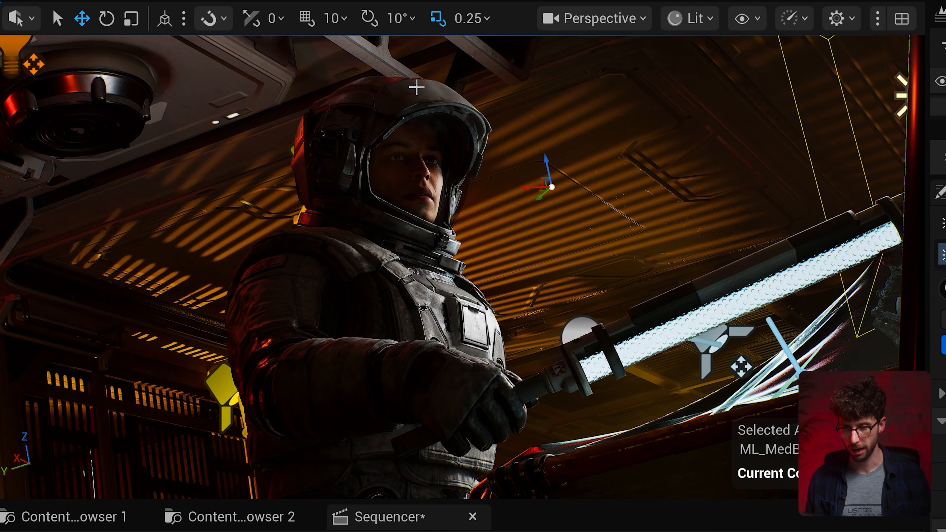
right_drag(339, 126, 428, 57)
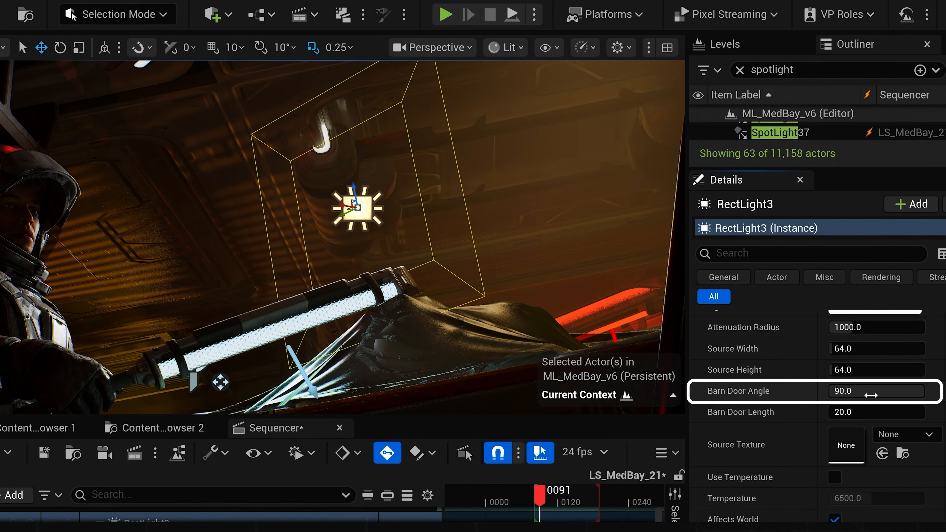
- Set the rect light's barn door angle to 0, rotate the light, and increase its barn door length
drag(870, 395, 774, 395)
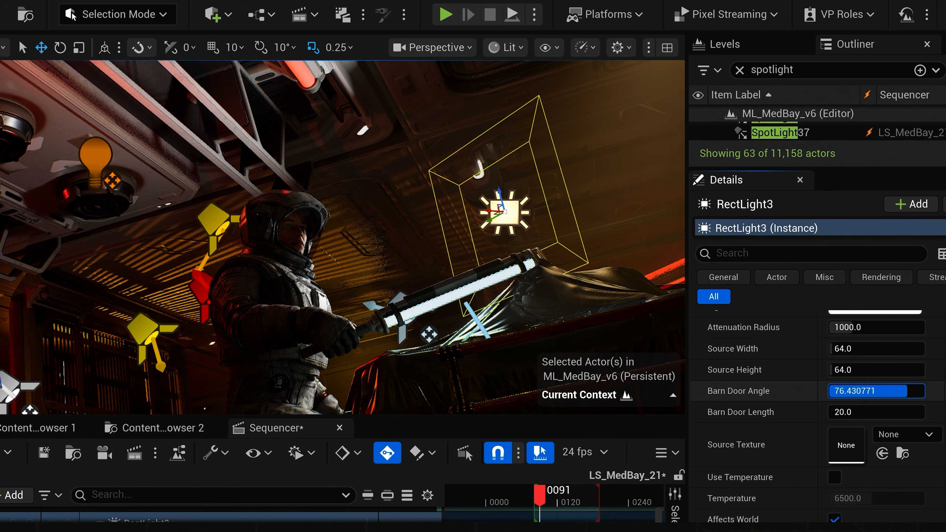
drag(856, 390, 834, 391)
key(e)
drag(523, 228, 508, 241)
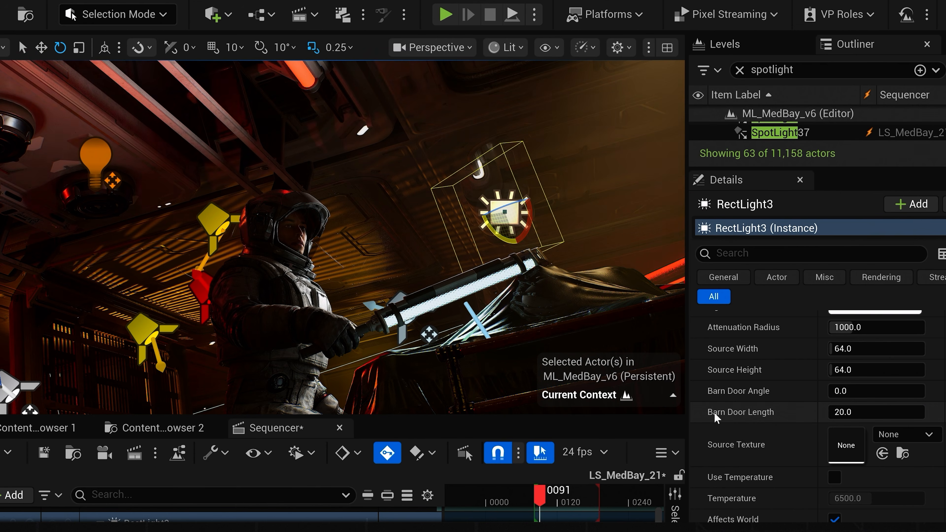
drag(841, 411, 865, 412)
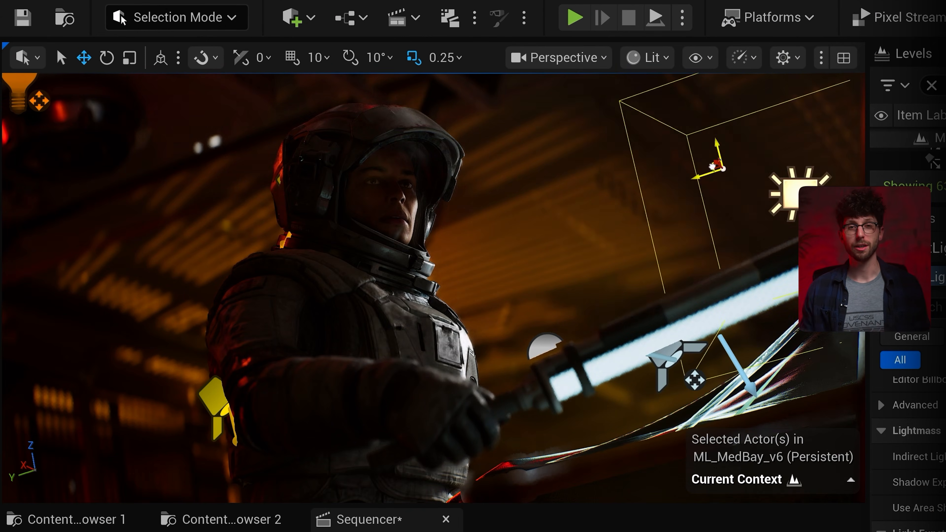
drag(719, 160, 592, 215)
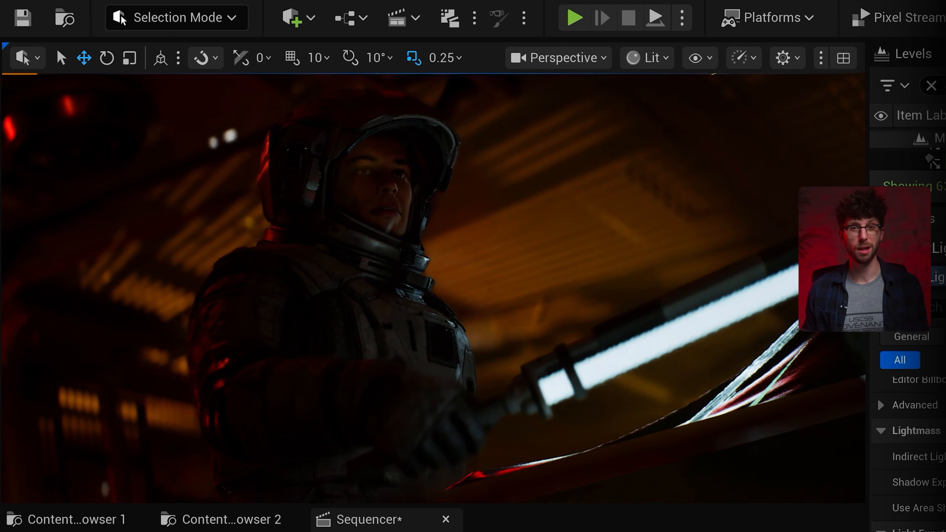